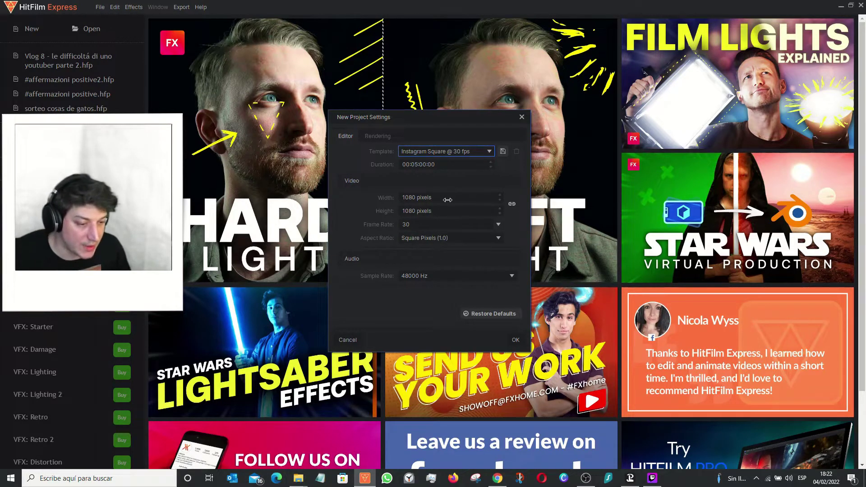
- Create a new project from the Instagram Square @ 30 fps template at 1080 × 1080 pixels
left_click(516, 340)
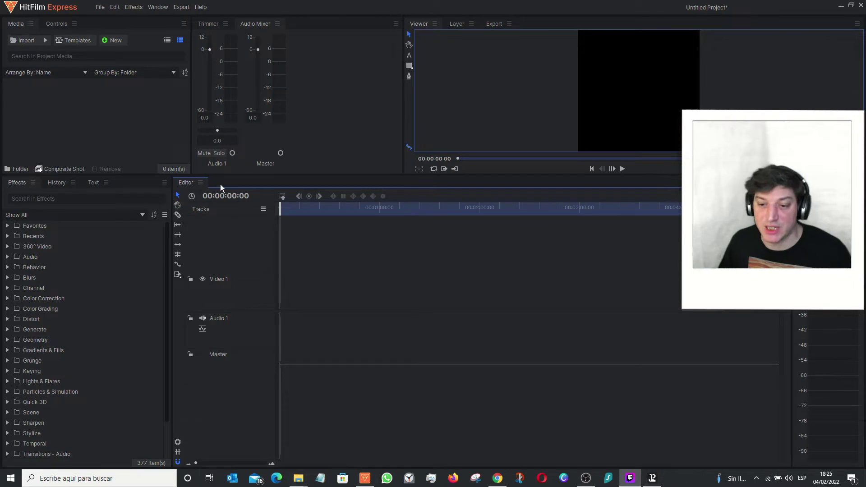
- Show the Trimmer beside the Viewer and adjust the workspace heights to share the space between the preview and the timeline
left_click_drag(241, 284, 241, 283)
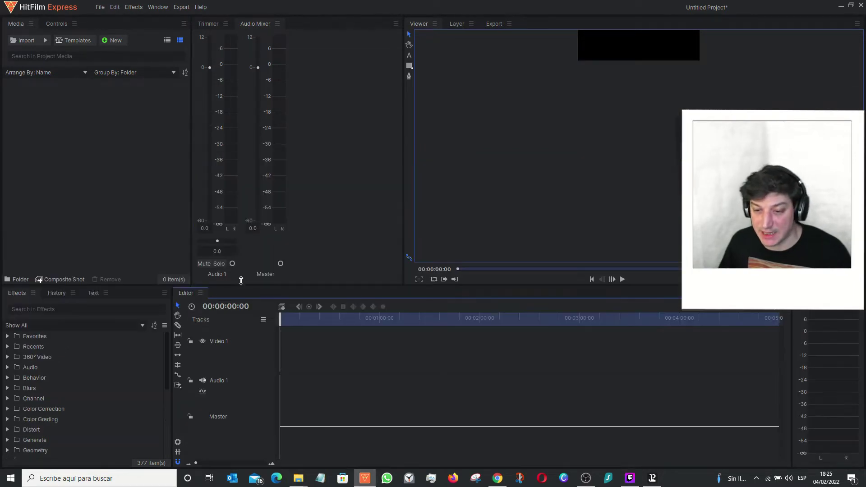
left_click(194, 21)
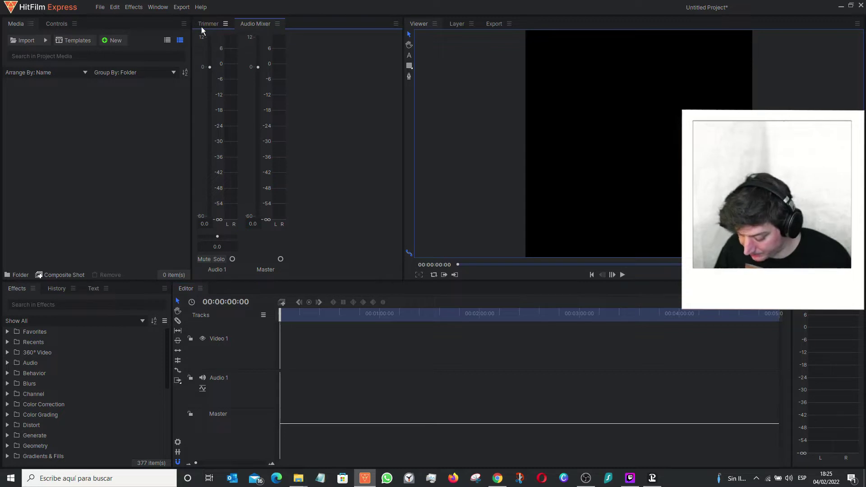
left_click(201, 26)
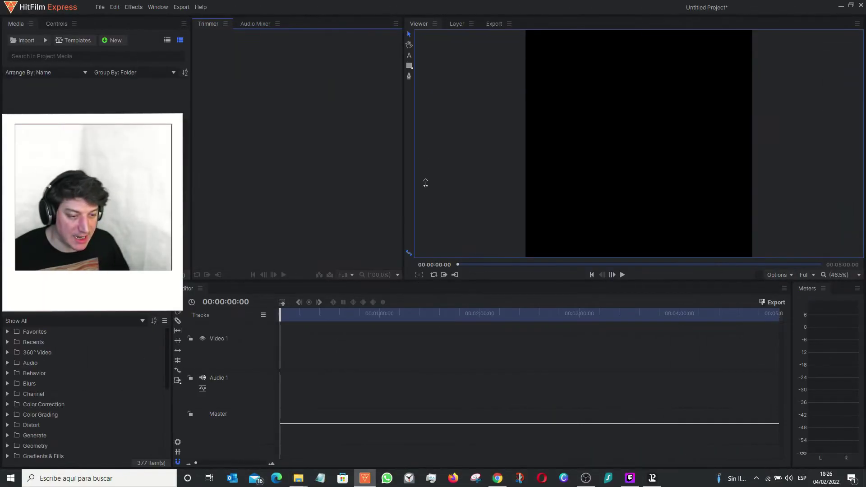
left_click_drag(425, 183, 441, 66)
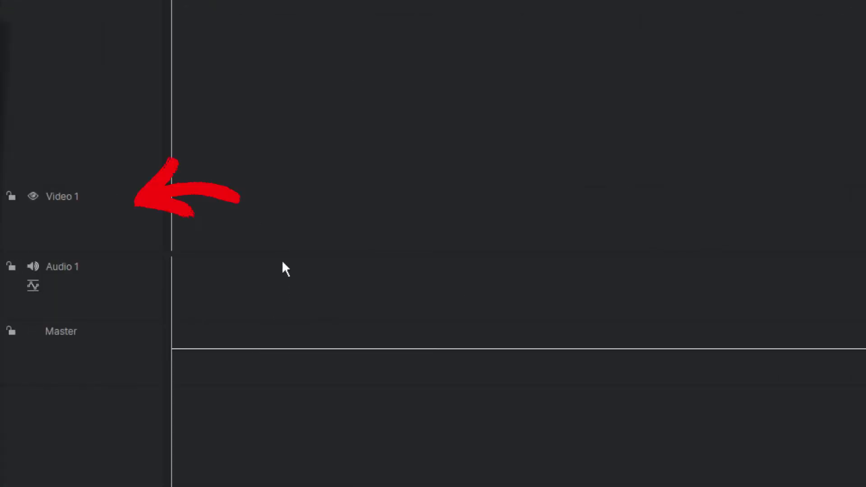
left_click_drag(284, 255, 292, 286)
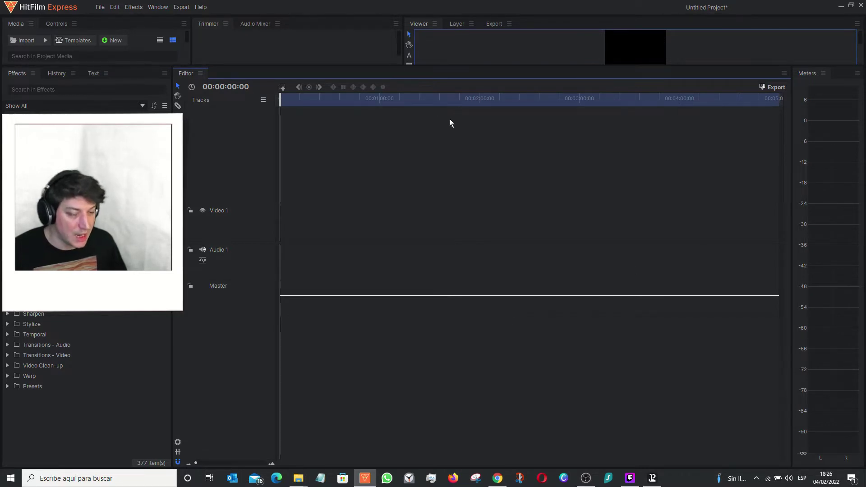
left_click_drag(374, 67, 386, 264)
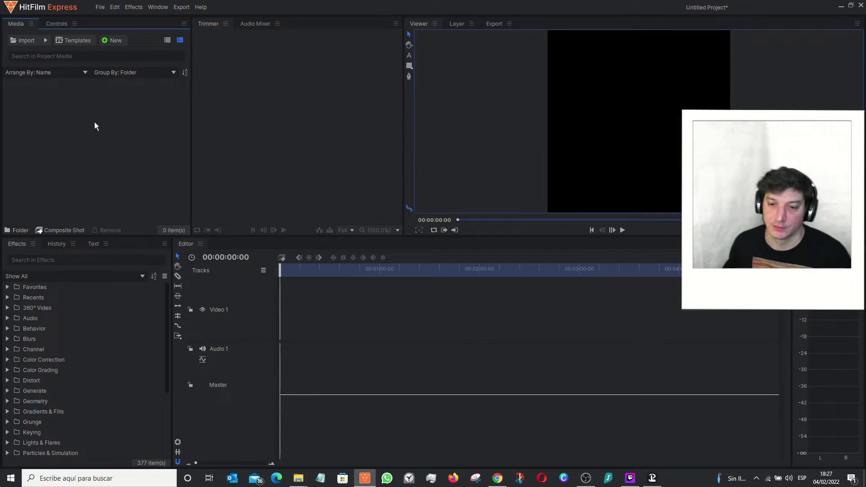
- Examine the clip controls, project media area, effect categories, edit history and text character settings
left_click(59, 23)
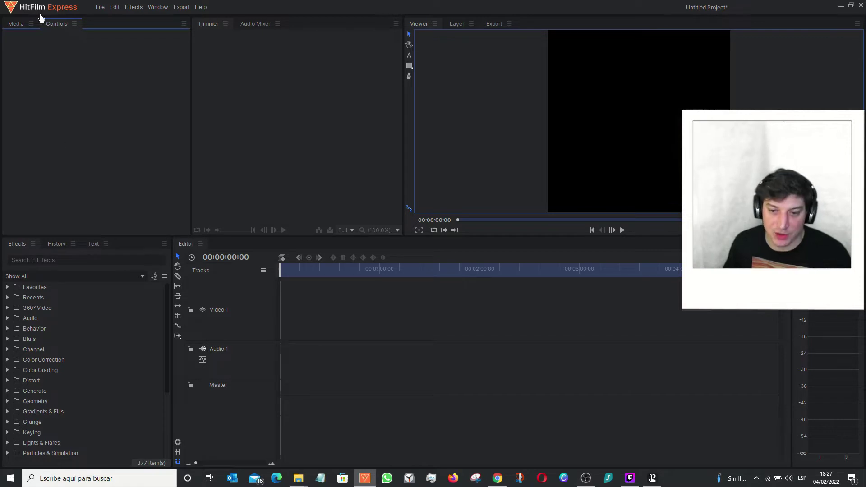
left_click(14, 24)
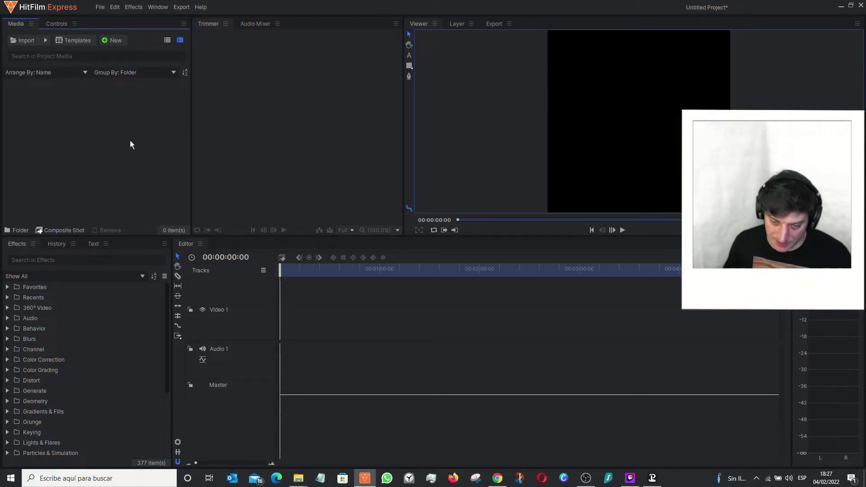
left_click(15, 246)
scroll(75, 295, "down", 3)
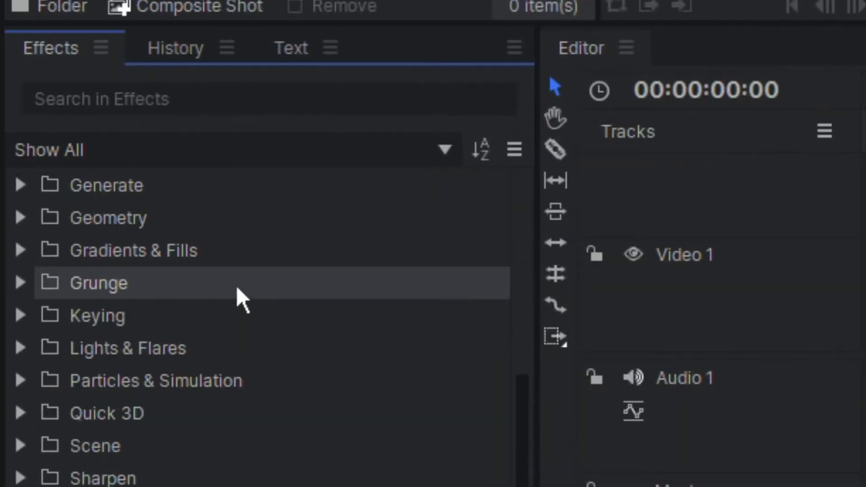
scroll(236, 285, "up", 3)
scroll(240, 314, "down", 3)
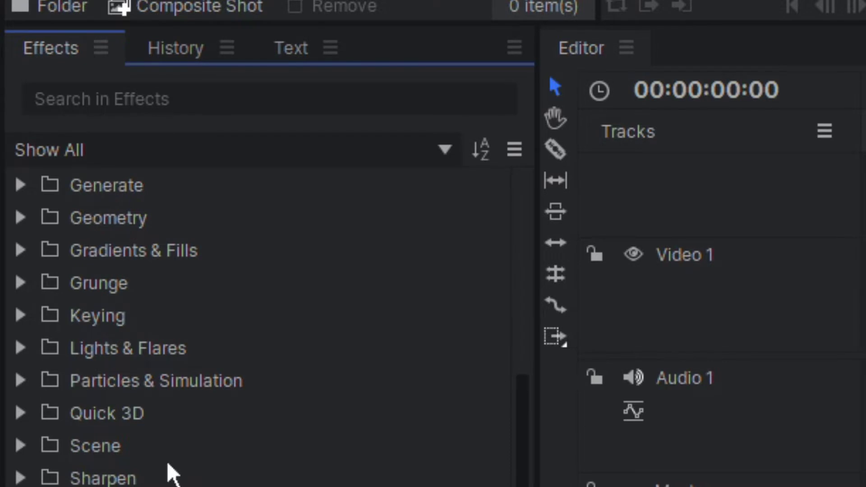
scroll(171, 464, "up", 3)
left_click(181, 48)
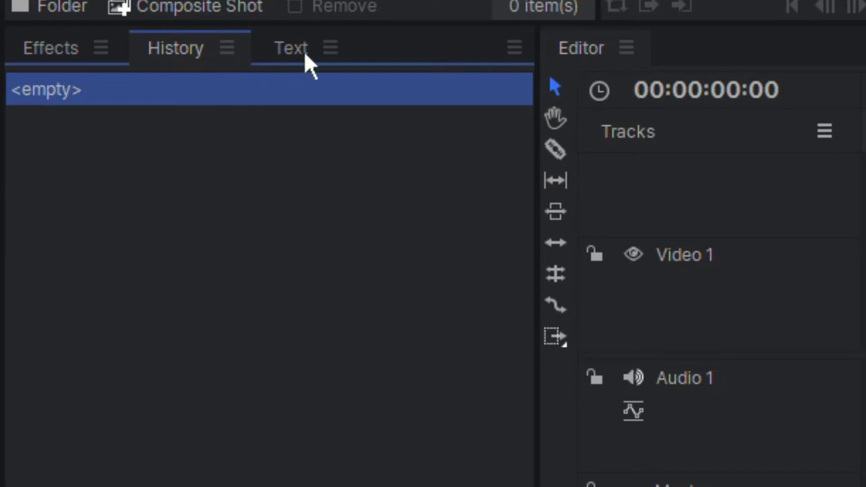
left_click(284, 53)
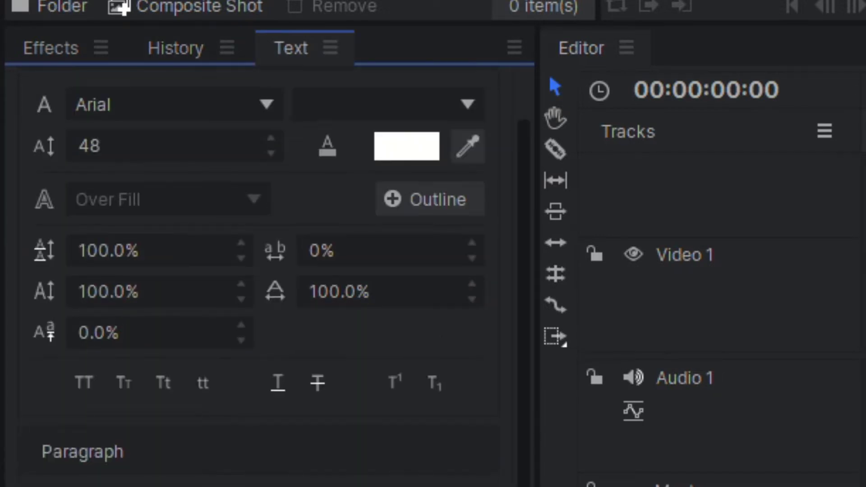
scroll(291, 451, "up", 1)
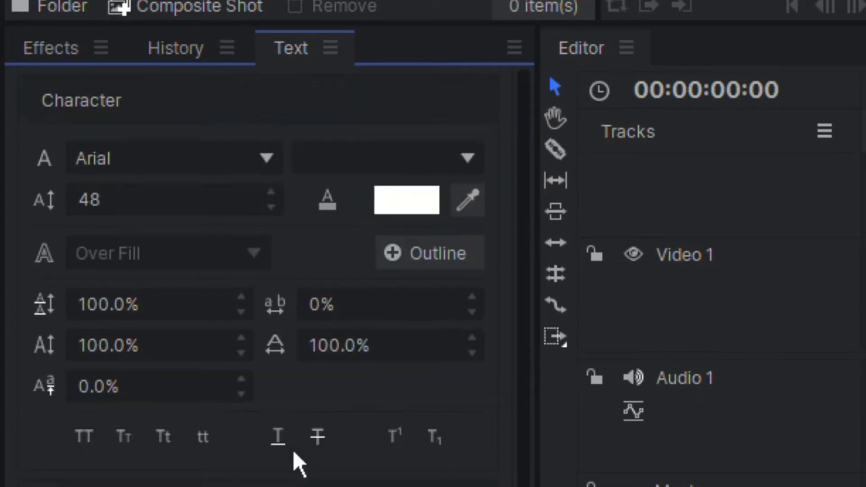
scroll(294, 451, "down", 1)
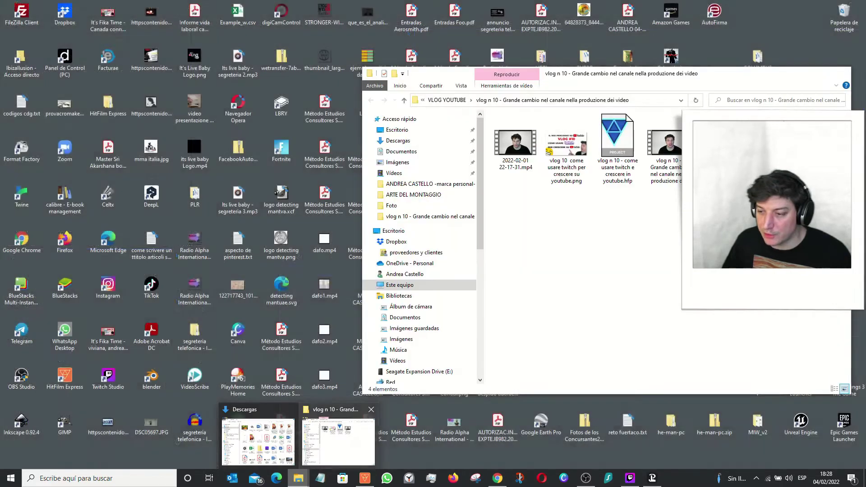
- Import the video "vlog n 10 - Grande cambio nel canale nella produzione dei video.mp4" from its File Explorer folder into the project media
left_click(338, 439)
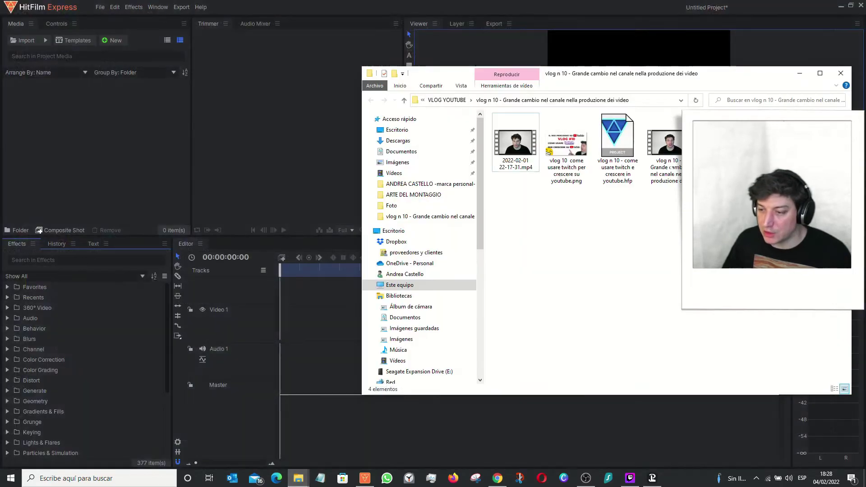
left_click_drag(665, 145, 132, 164)
left_click(234, 249)
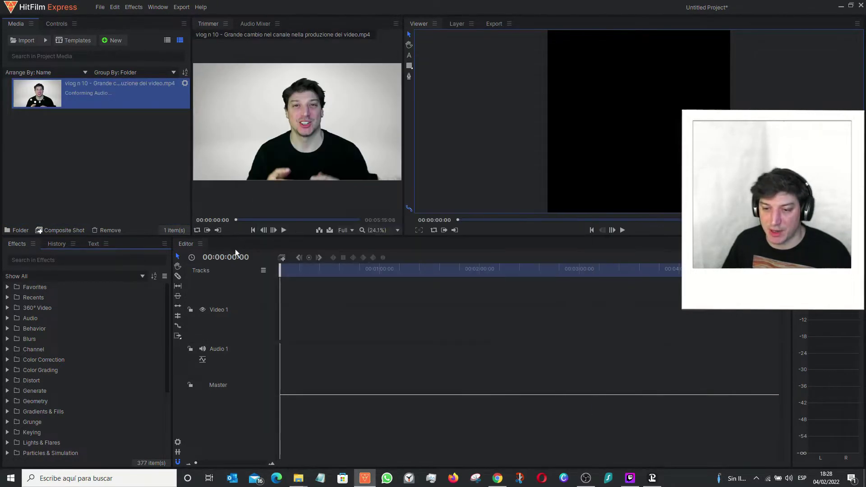
- Preview the start of the imported vlog clip in the Trimmer and look at its source folder in File Explorer
left_click(284, 230)
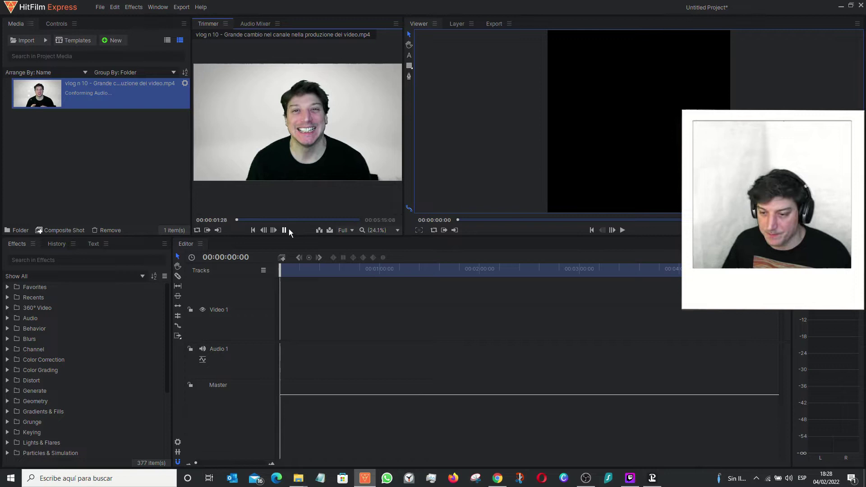
left_click(284, 230)
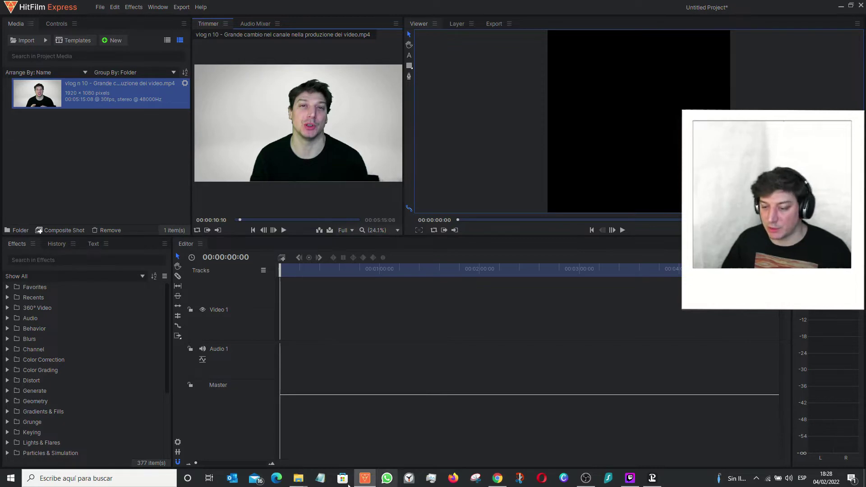
mouse_move(299, 478)
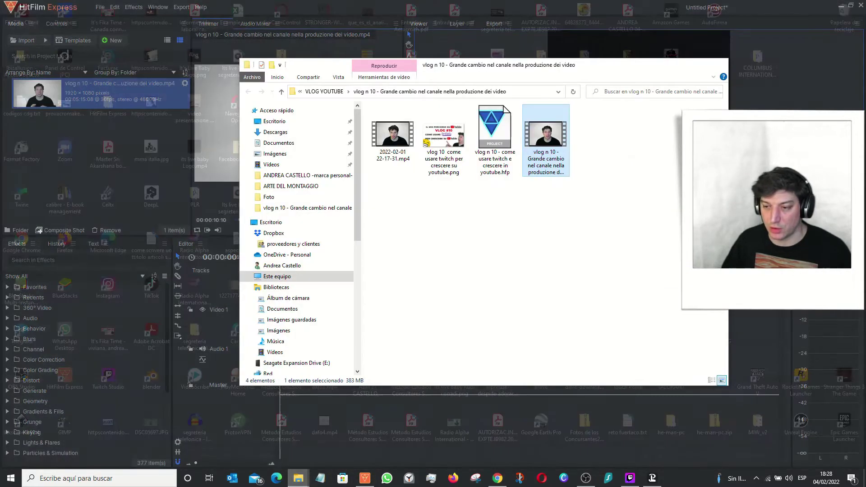
left_click(338, 440)
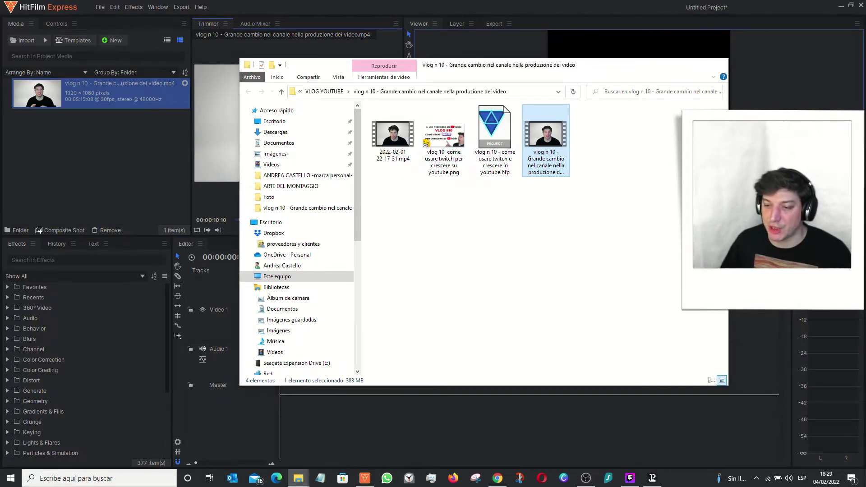
key("alt+Tab")
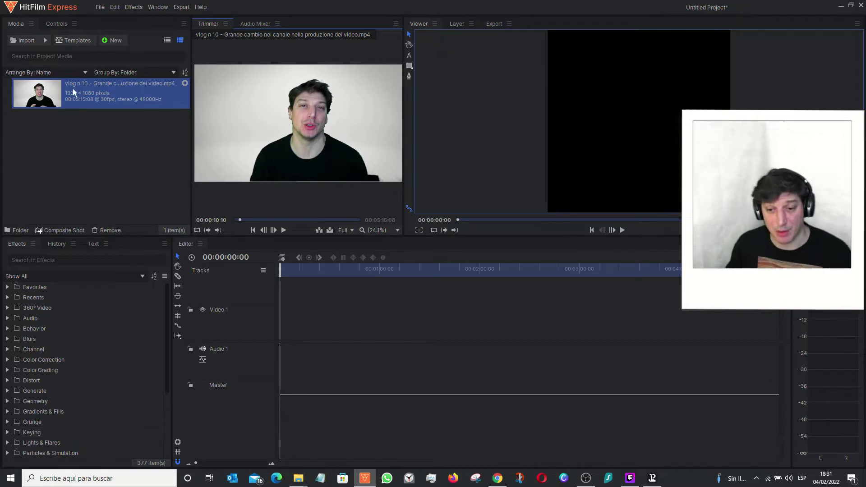
- Place the vlog clip at the start of the Video 1 track and scale it down to fit the square frame's width
left_click_drag(72, 88, 281, 325)
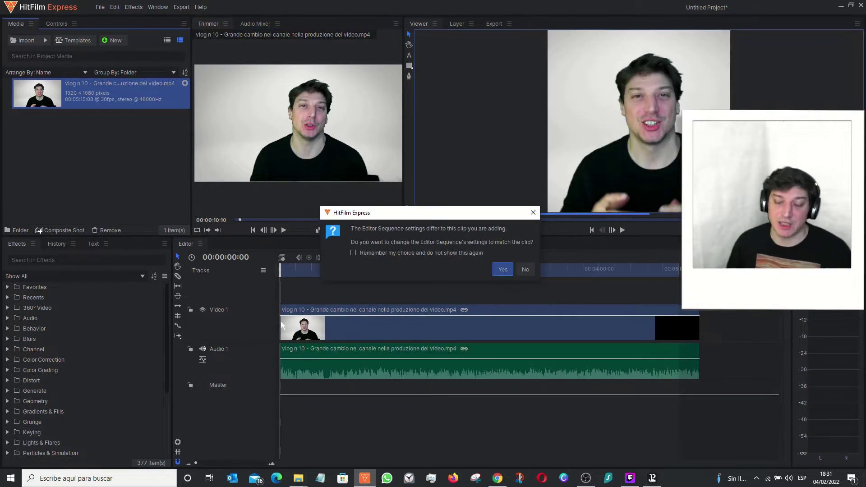
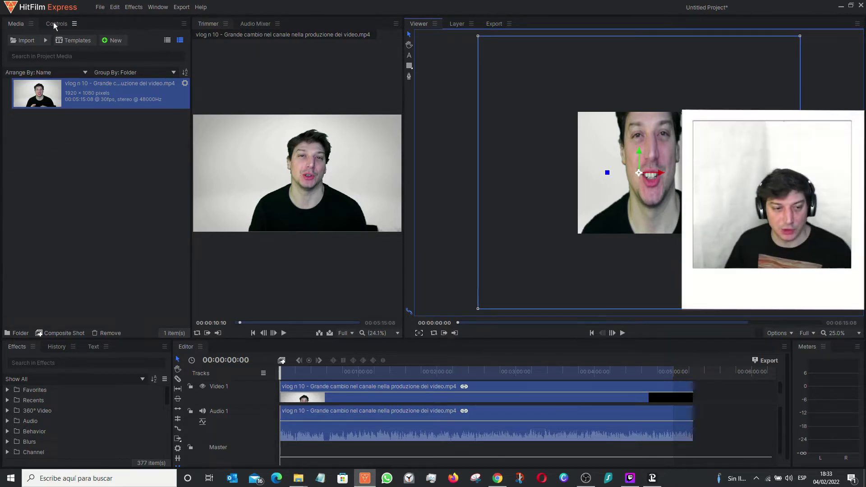
left_click(53, 23)
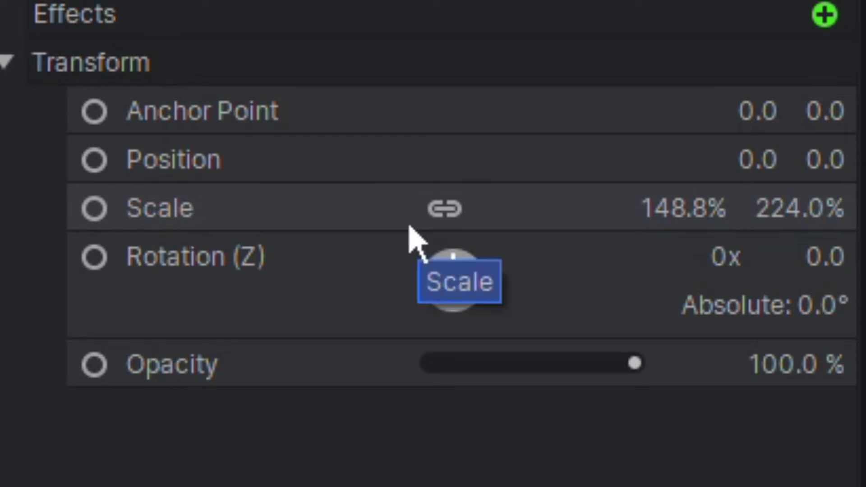
left_click_drag(684, 209, 730, 209)
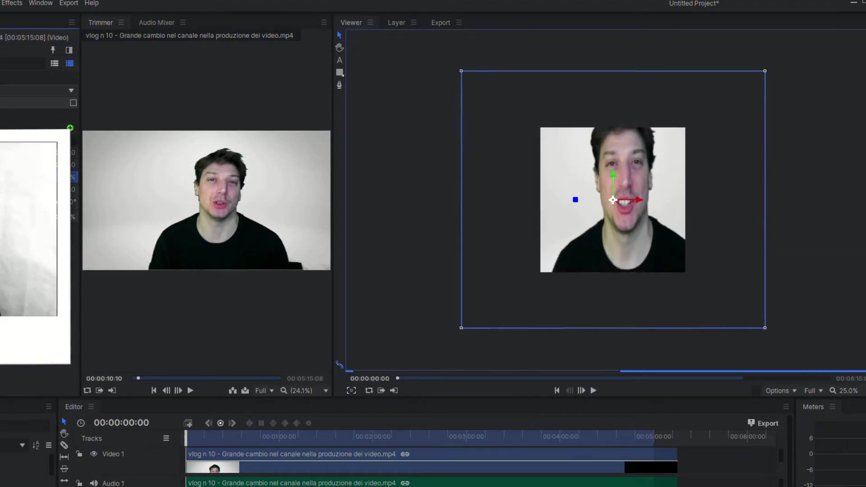
left_click_drag(68, 176, 49, 177)
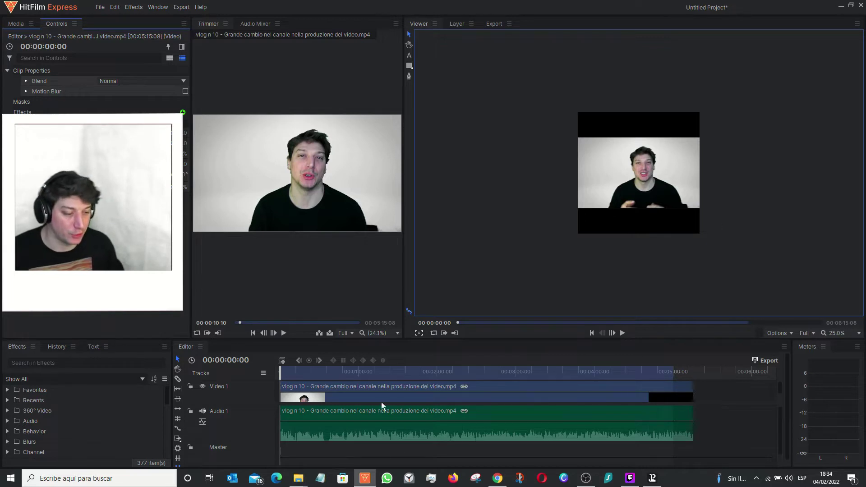
- Enlarge the timeline area so the video and audio tracks show at full height, keeping the preview visible above
scroll(382, 386, "down", 2)
left_click_drag(400, 338, 515, 208)
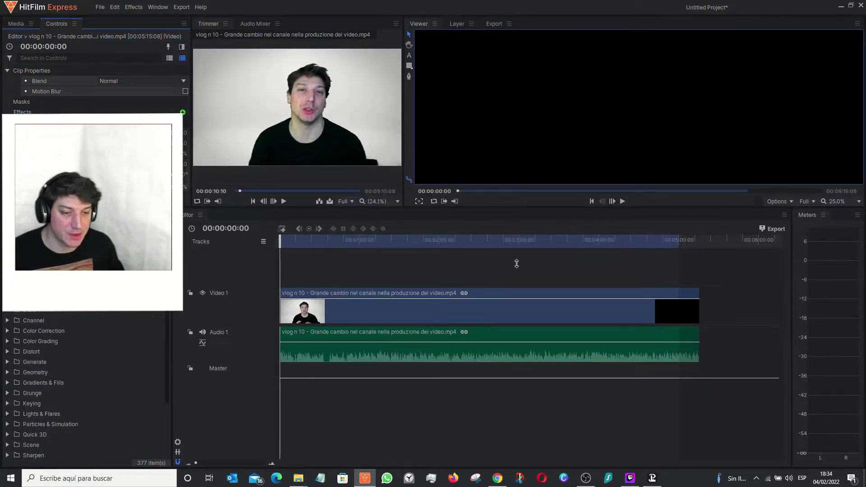
left_click_drag(517, 263, 517, 265)
- Create a white (#ffffff) plane of 1080 × 1080 pixels in the project media
left_click(17, 24)
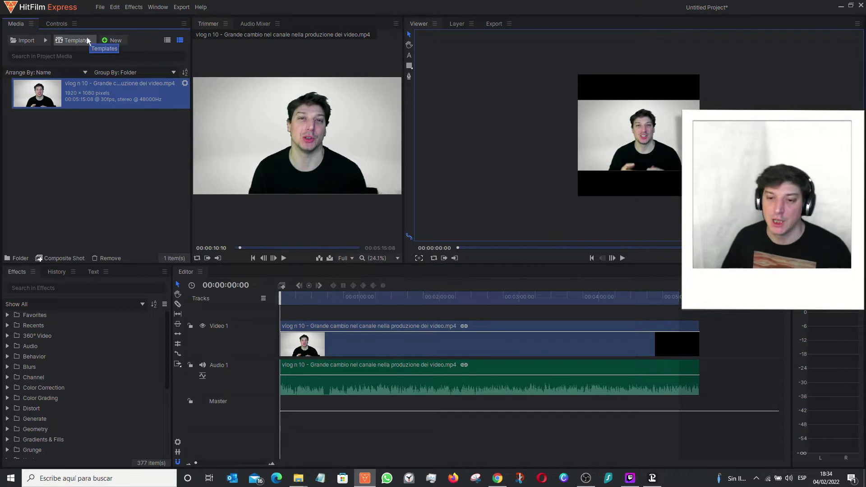
left_click(113, 40)
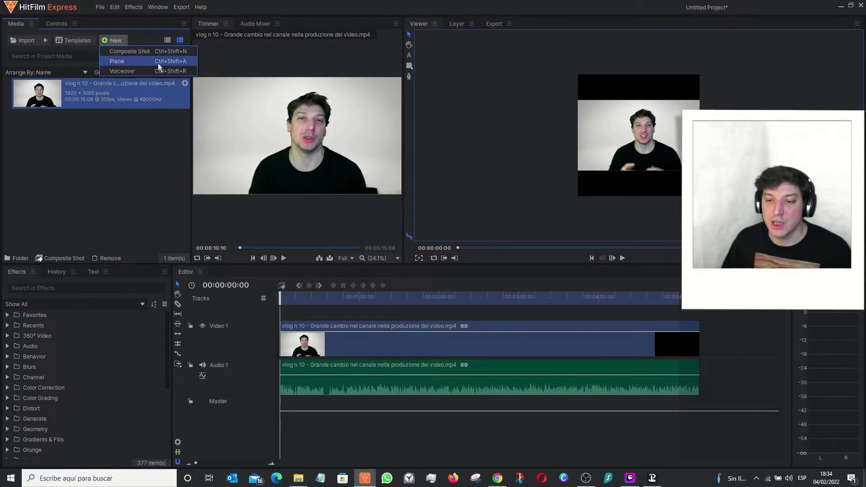
left_click(158, 61)
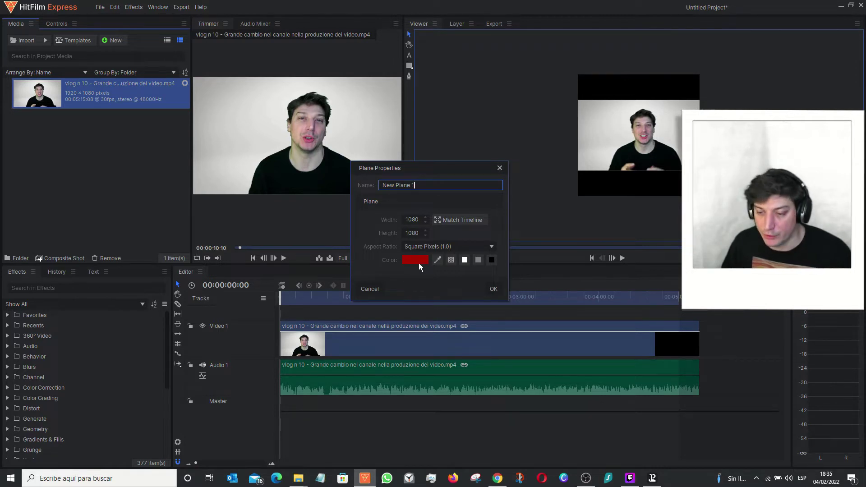
left_click(419, 263)
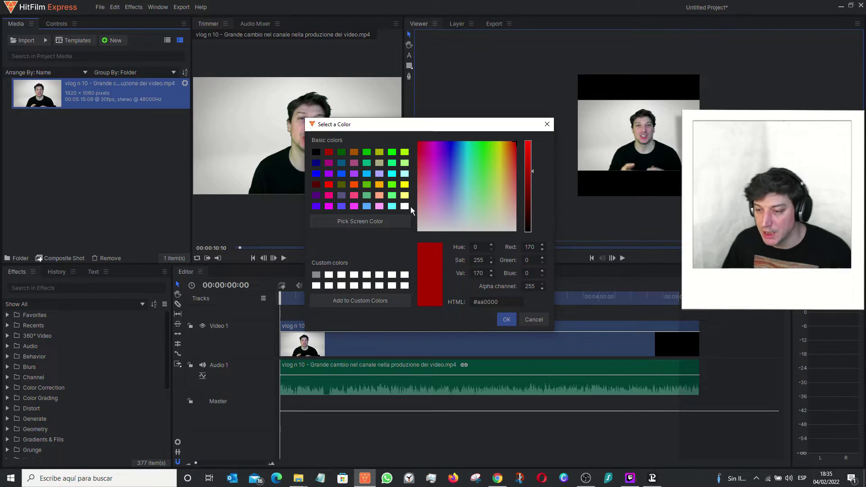
left_click(405, 206)
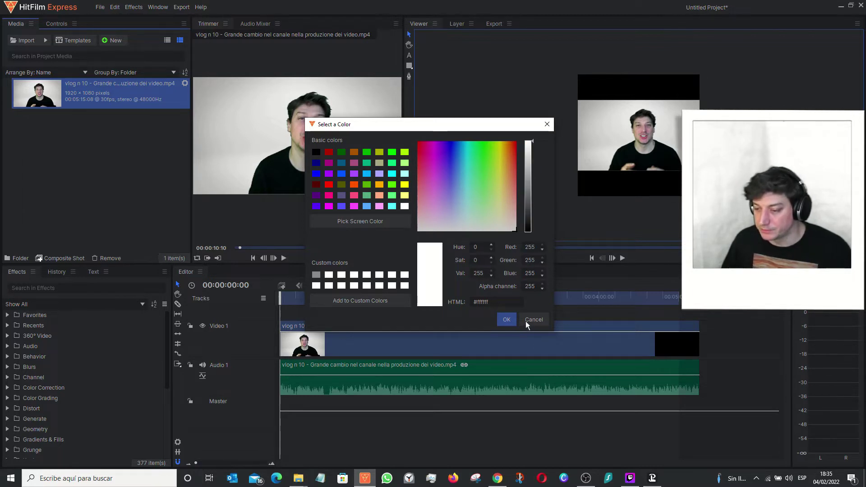
left_click(508, 319)
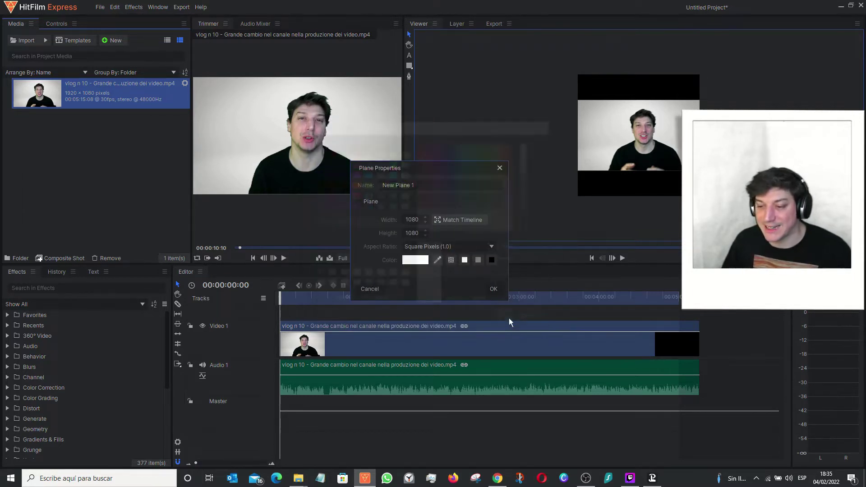
left_click(498, 290)
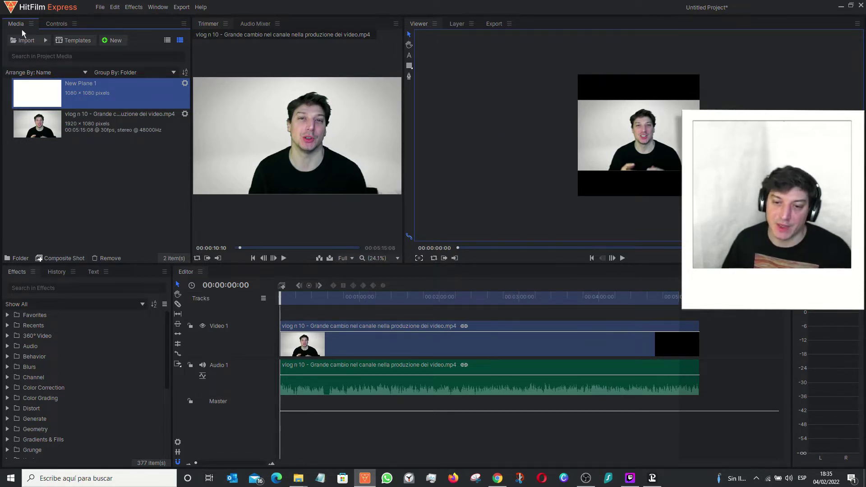
- Unlink the vlog clip's video from its audio on the timeline
left_click_drag(582, 350, 329, 310)
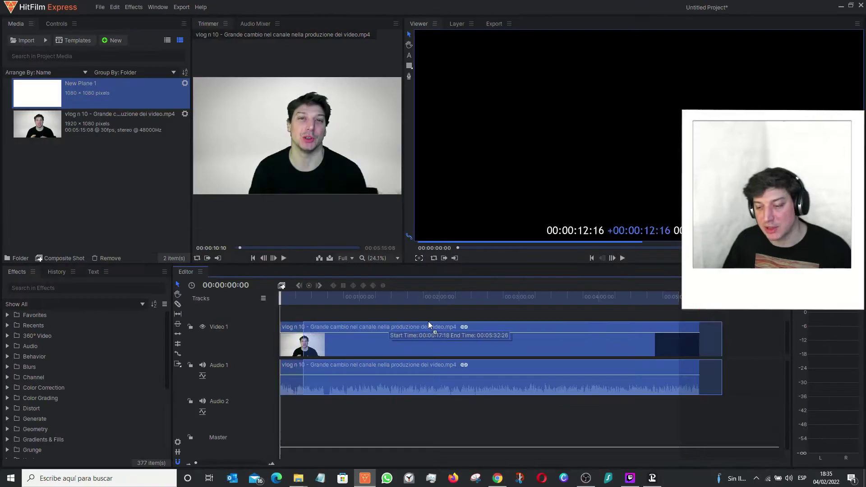
left_click_drag(436, 207, 86, 269)
left_click_drag(311, 348, 326, 339)
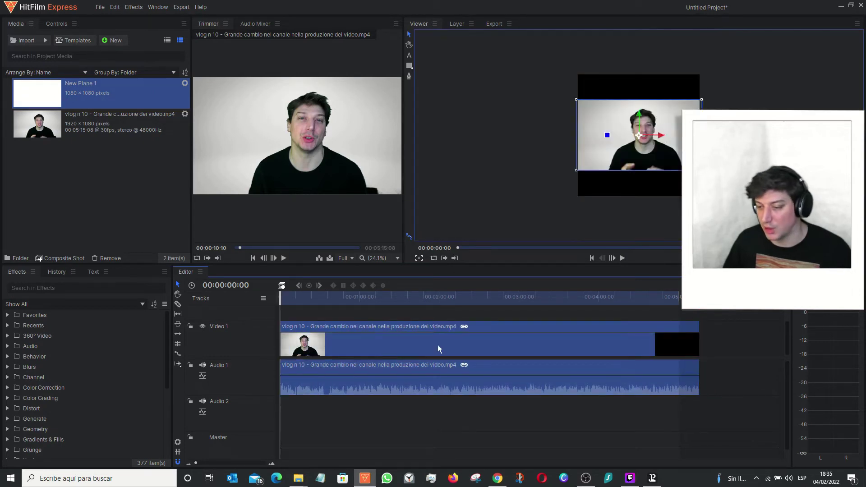
right_click(438, 345)
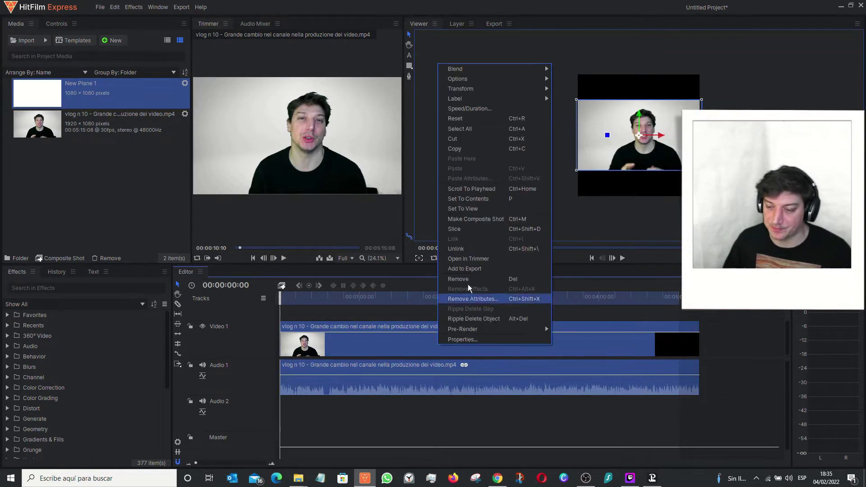
left_click(421, 345)
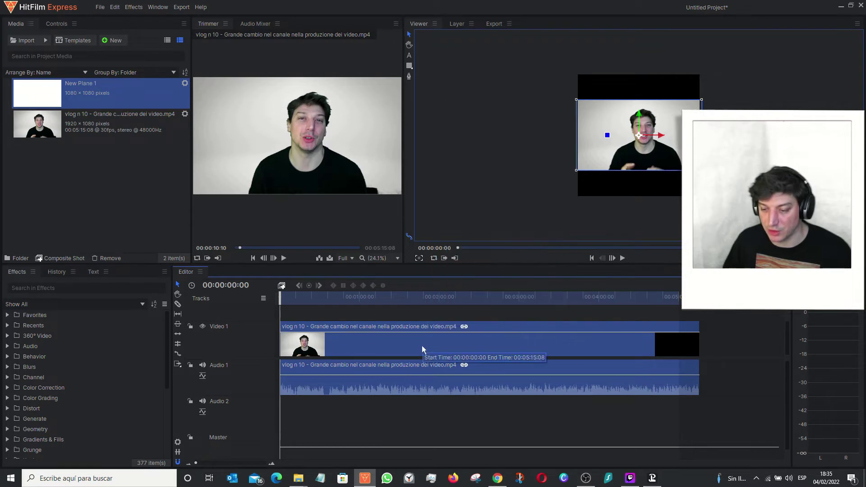
right_click(423, 346)
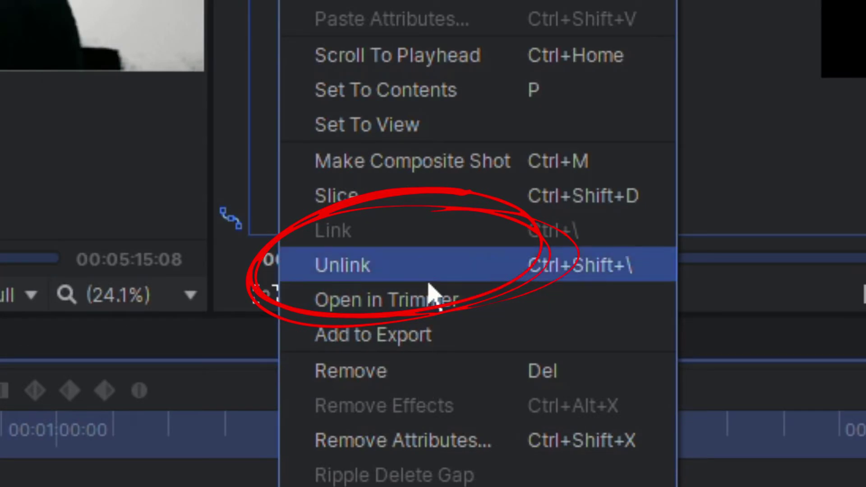
left_click(428, 271)
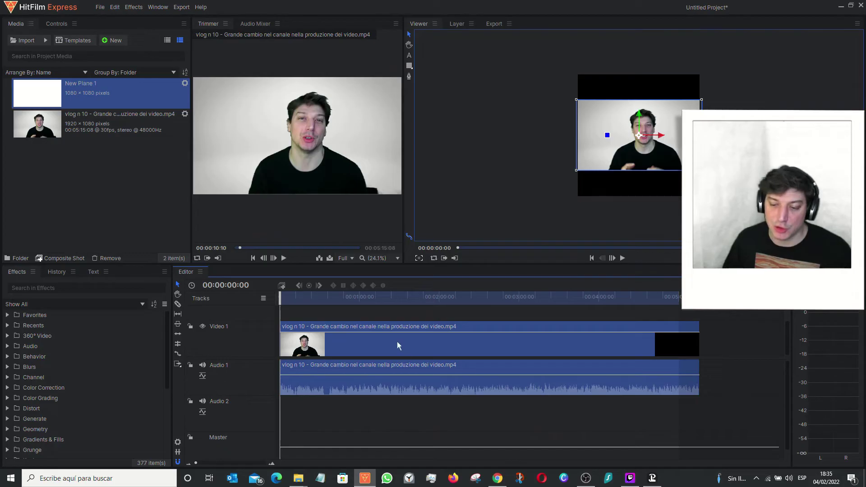
- Slide the unlinked audio clip along its track separately from the video and return it to the timeline start
left_click_drag(463, 379, 584, 412)
left_click_drag(516, 399, 488, 370)
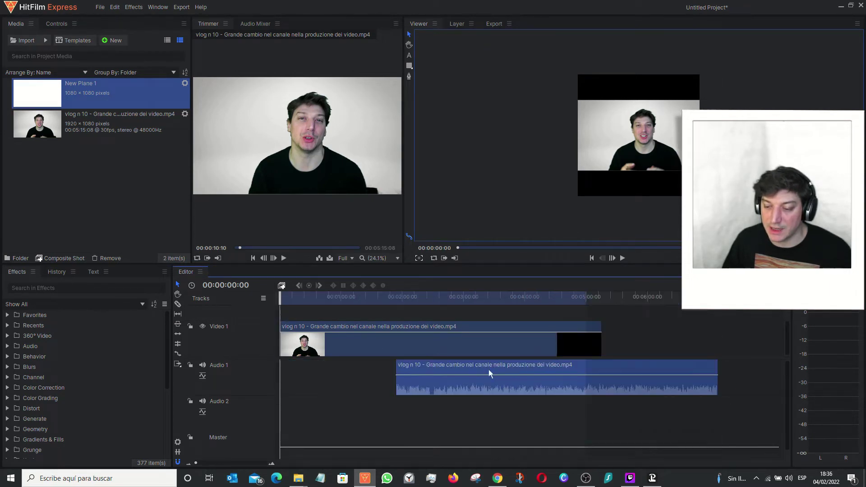
left_click_drag(415, 365, 401, 340)
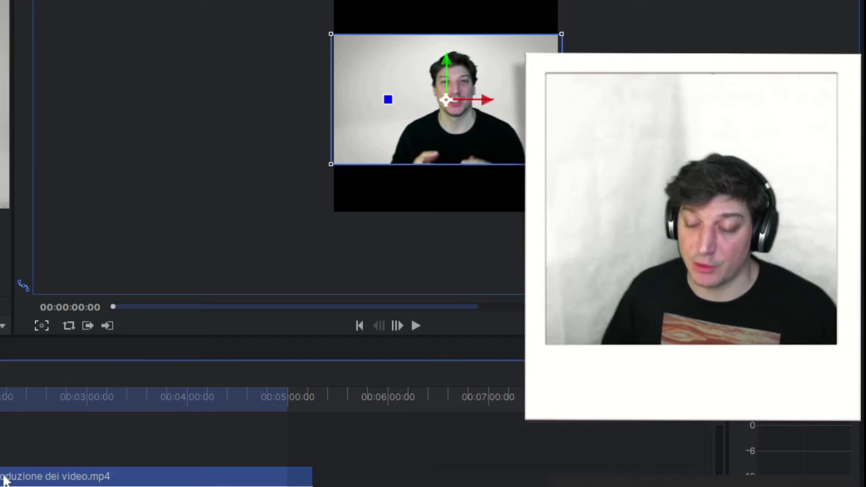
- Move the vlog video up to the Video 2 track and lay the white plane beneath it on Video 1 for the clip's full length
left_click_drag(5, 480, 5, 476)
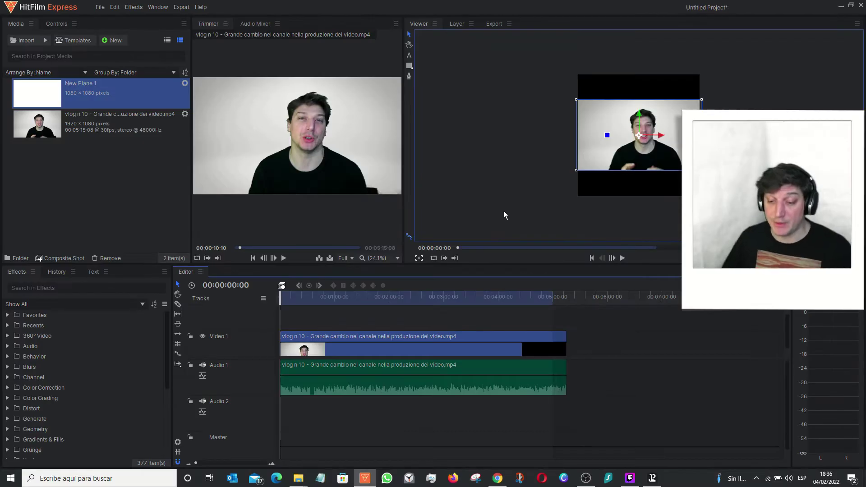
left_click_drag(387, 336, 345, 329)
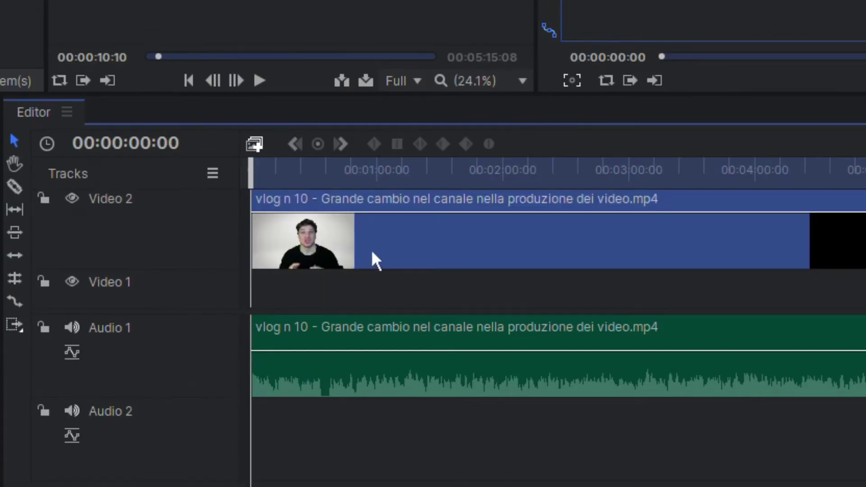
left_click_drag(367, 256, 346, 259)
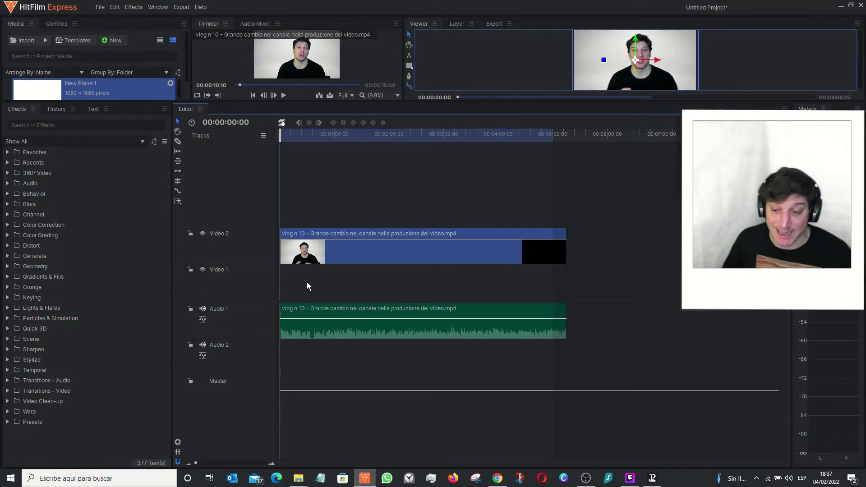
left_click_drag(248, 88, 568, 297)
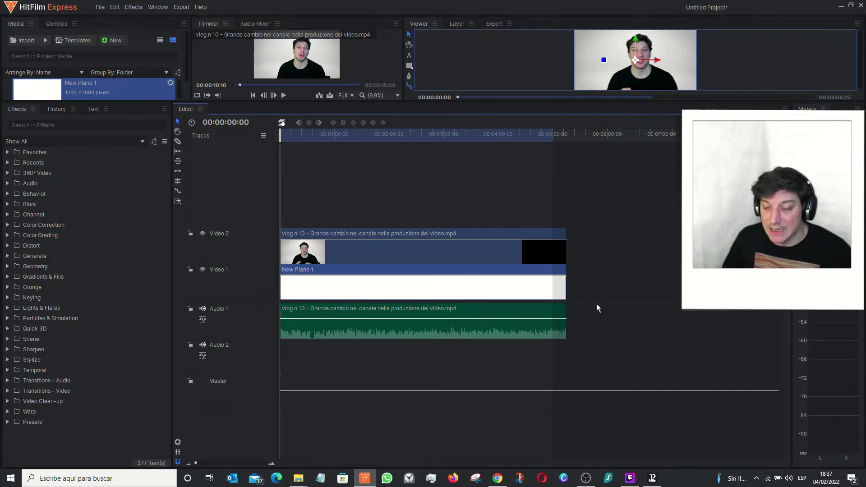
left_click_drag(569, 284, 562, 282)
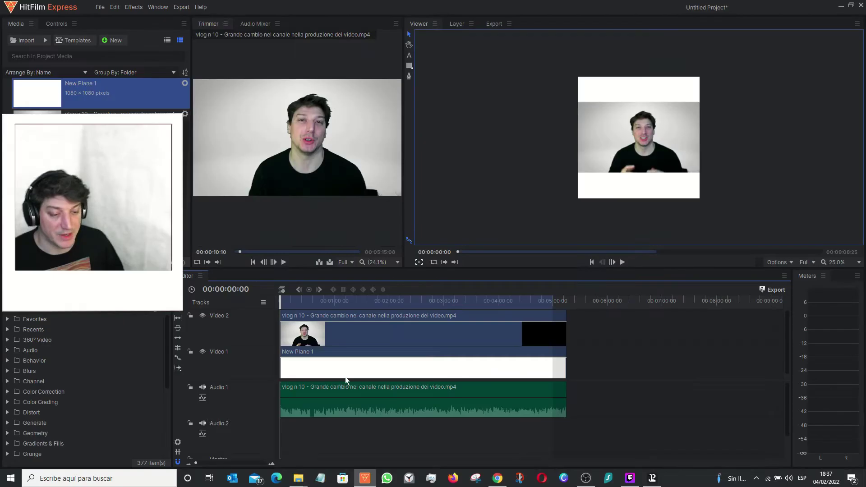
- Change the background plane's color to dark red (#aa0000)
double_click(406, 368)
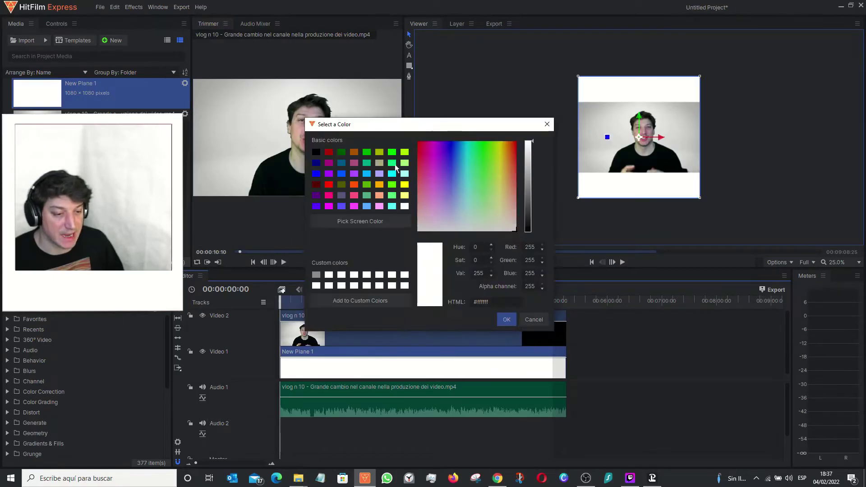
left_click(329, 152)
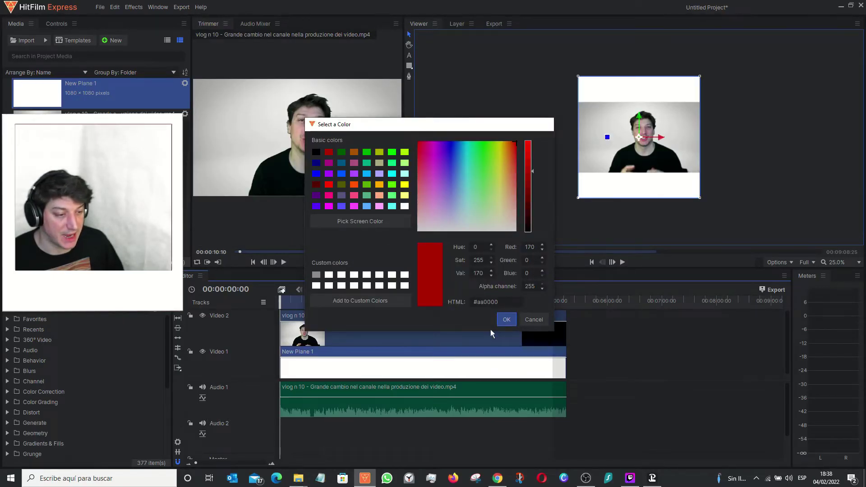
left_click(506, 319)
left_click(493, 290)
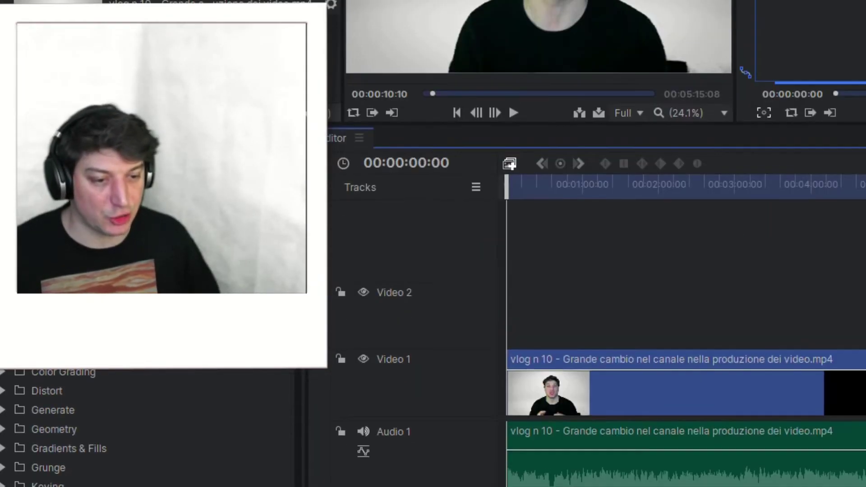
- Play the vlog clip up to 00:01:14:16 and slice its video there
scroll(526, 381, "up", 3)
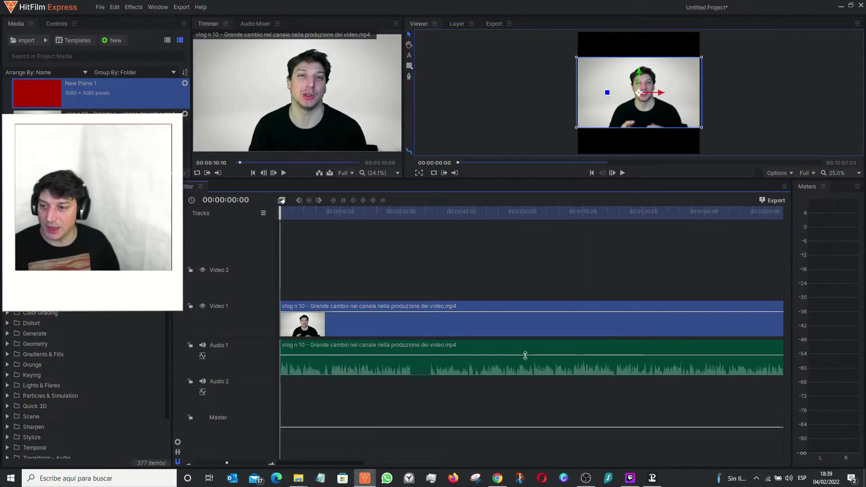
scroll(446, 400, "down", 3)
key("space")
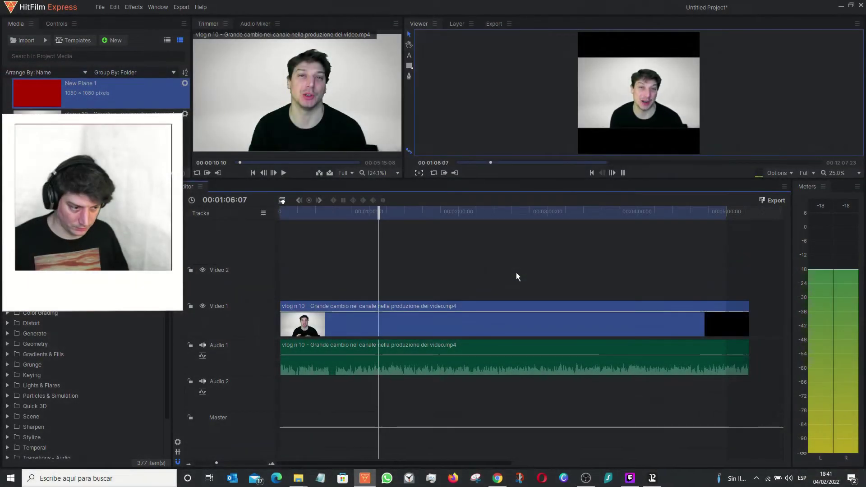
key("space")
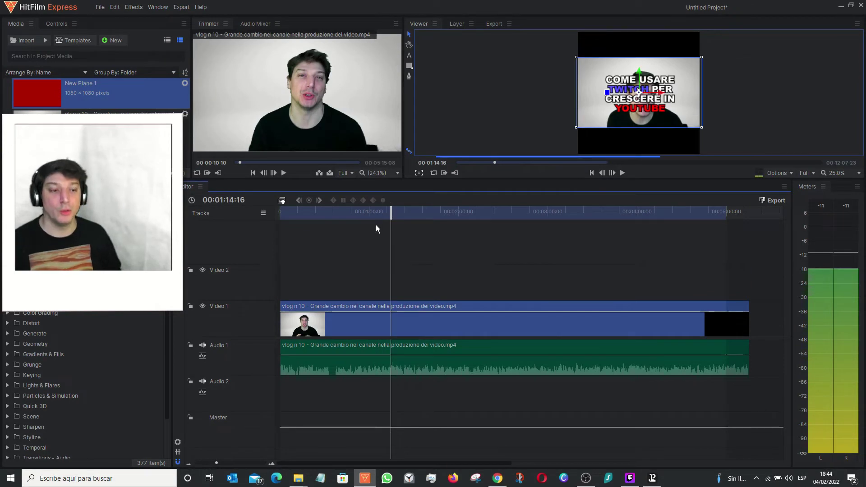
key("c")
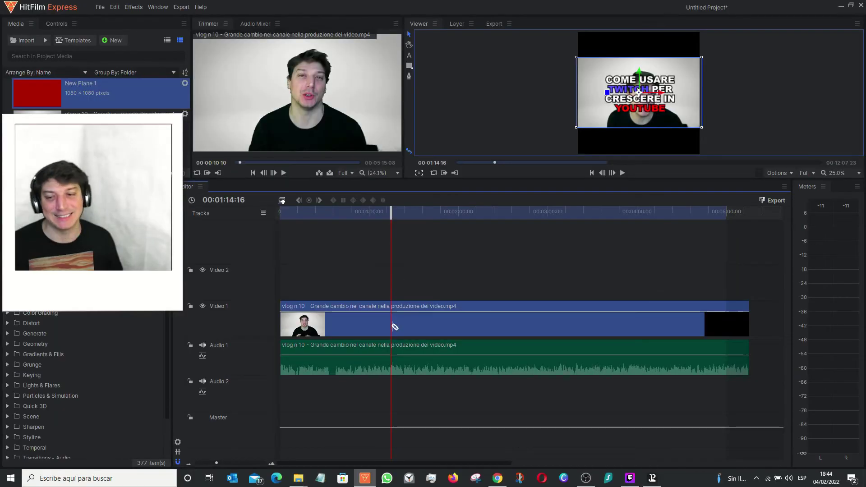
left_click(394, 326)
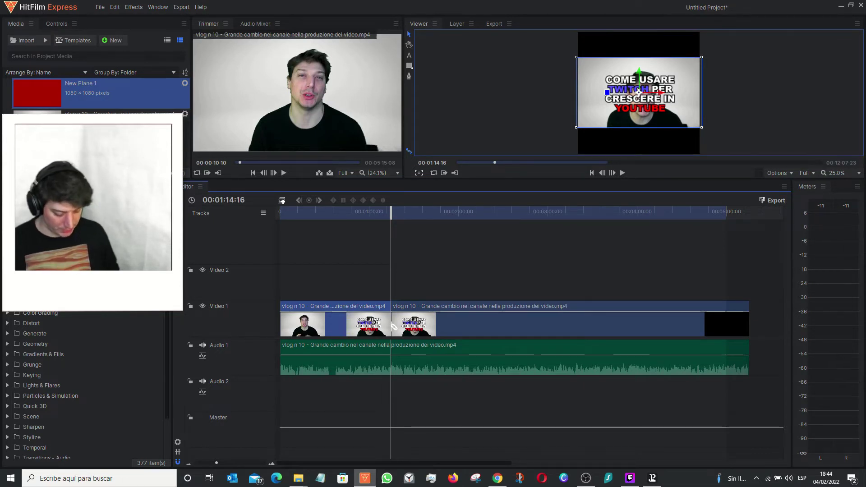
key("v")
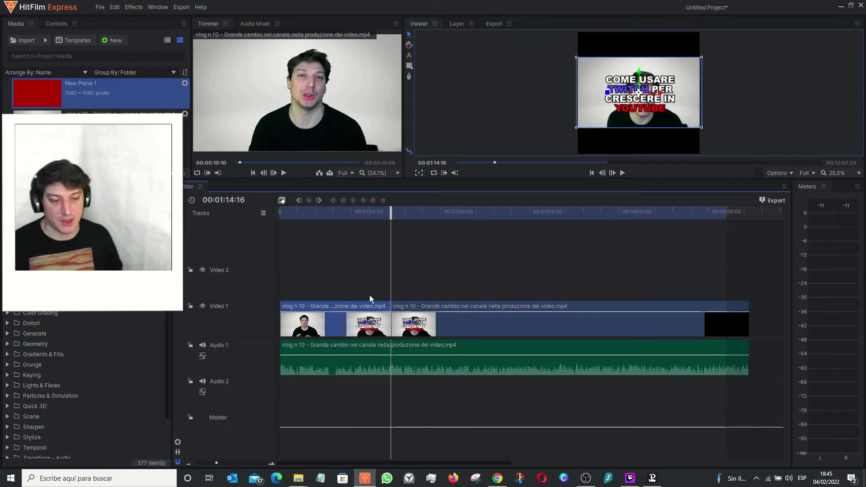
- Link the video segment after the cut to the audio clip beneath it
left_click_drag(337, 261, 336, 390)
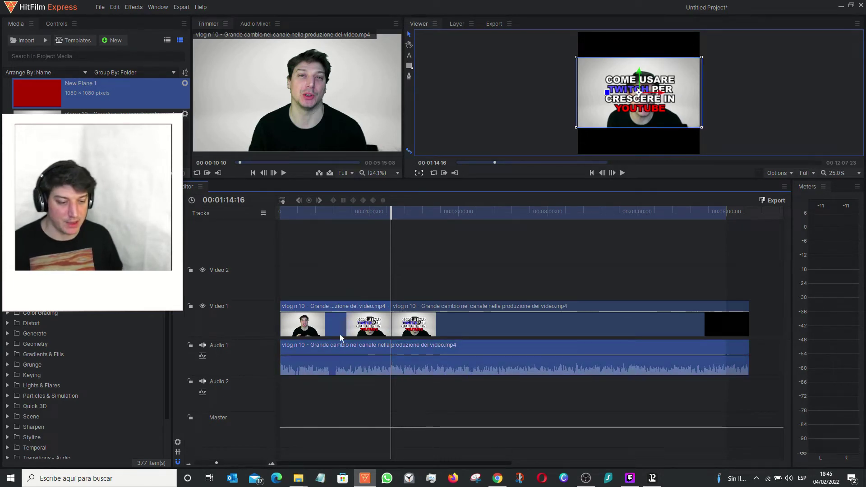
left_click(464, 371)
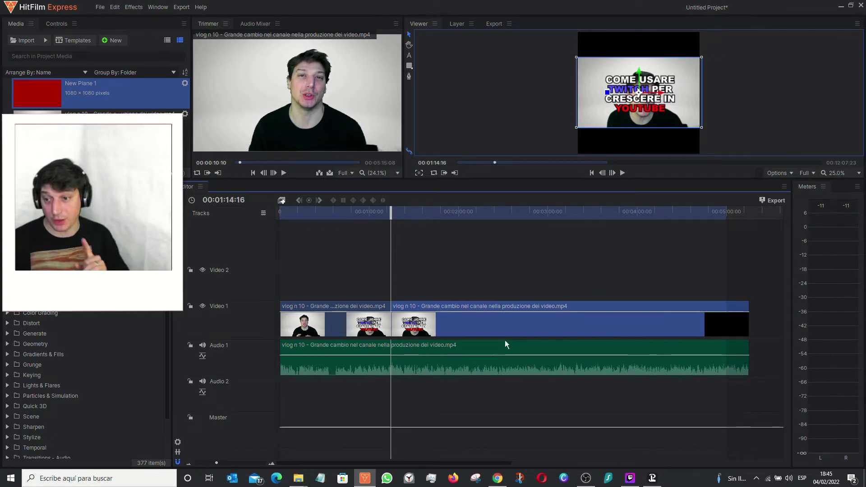
left_click_drag(501, 402, 488, 331)
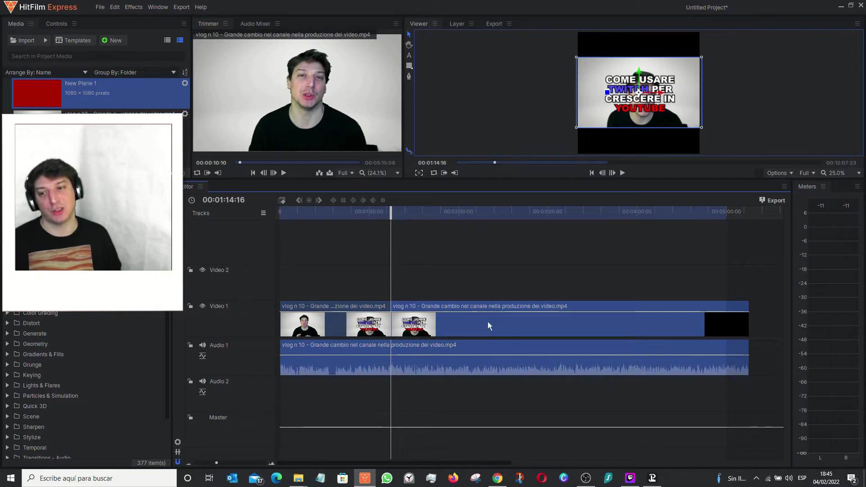
right_click(487, 321)
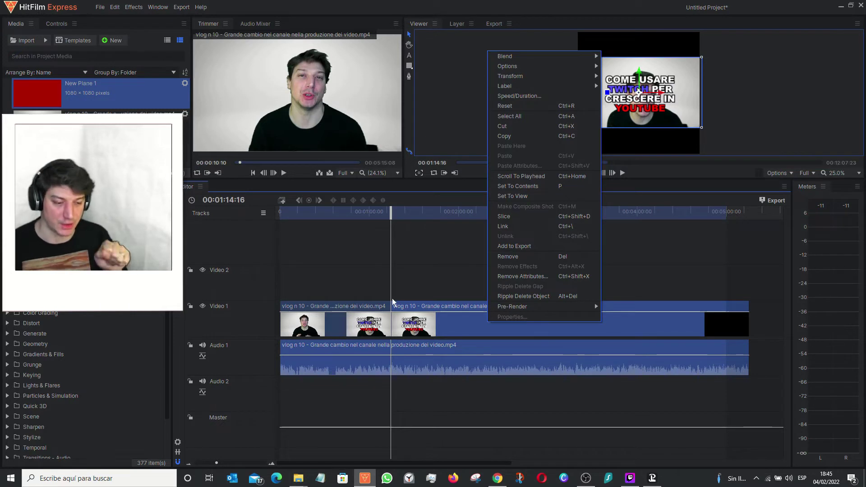
left_click(507, 225)
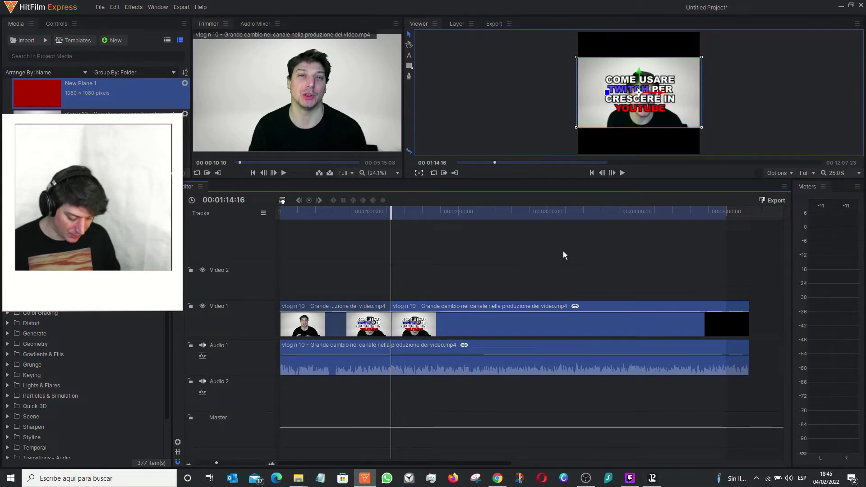
- Slice the audio at 00:01:14:16, then remove the video and audio before the cut and the leftover linked clip beyond the gap
left_click(393, 332)
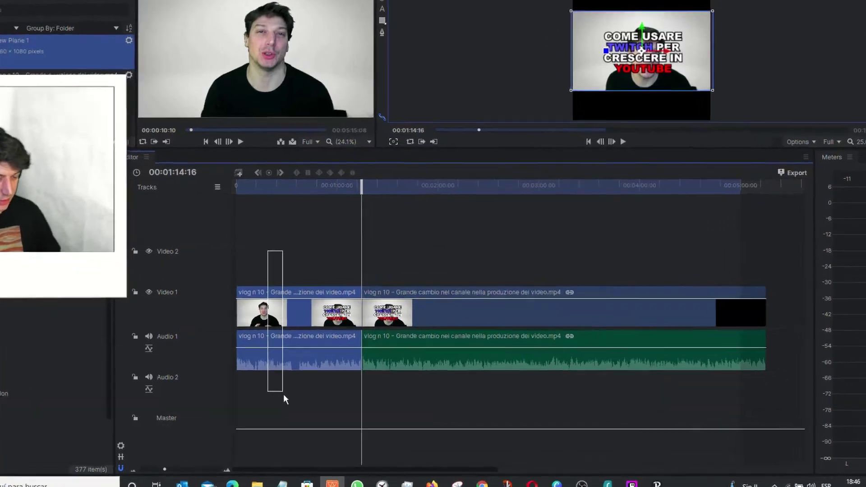
key("Delete")
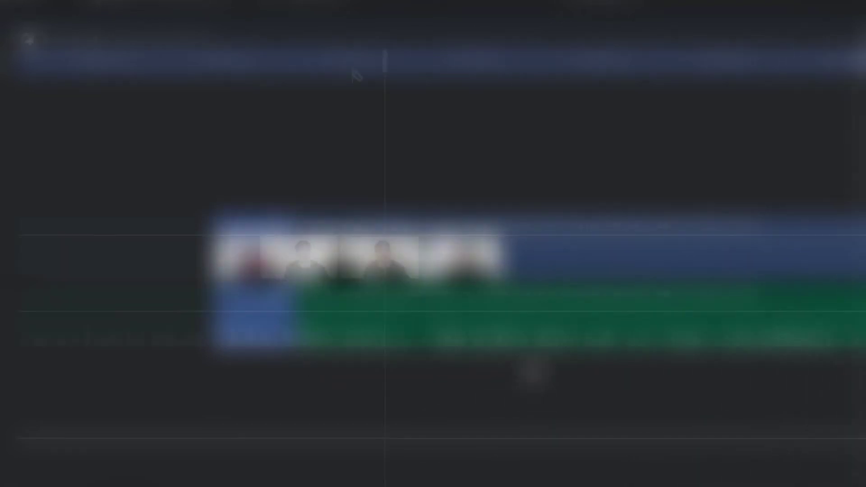
key("ctrl+b")
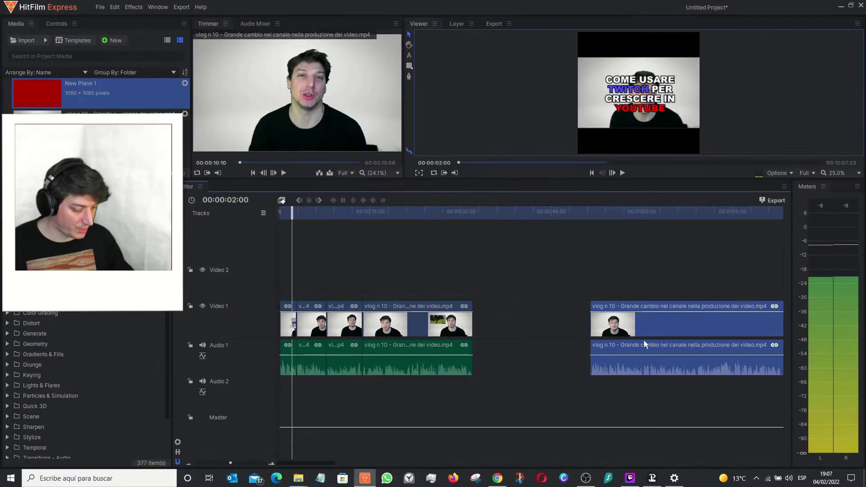
key("Delete")
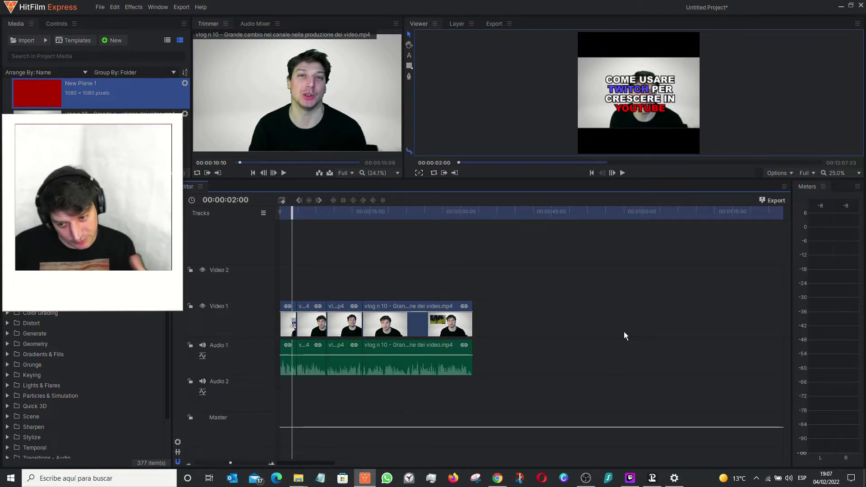
- Create a text box in the red band above the clip and enter the title line "COME USARE TWITCH"
key("space")
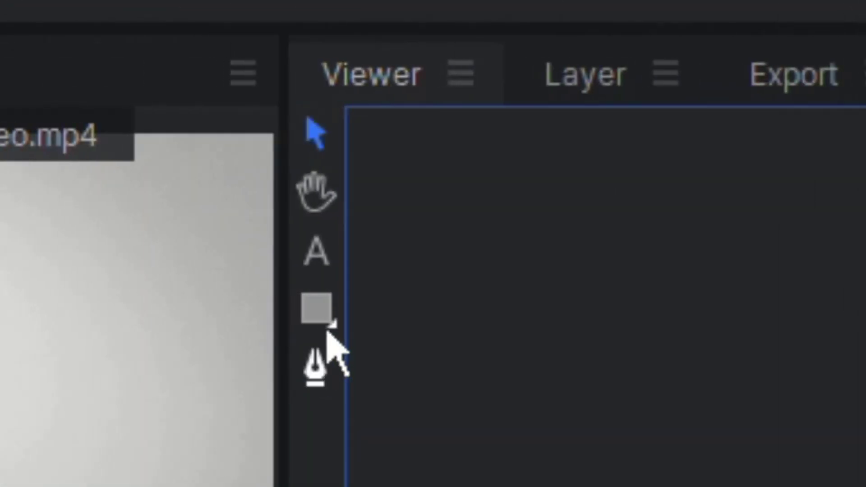
left_click(328, 266)
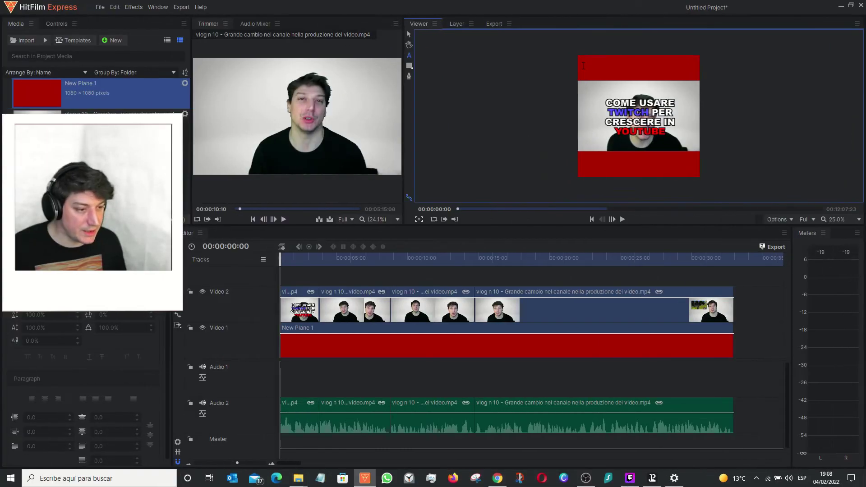
left_click(787, 75)
type("Comn")
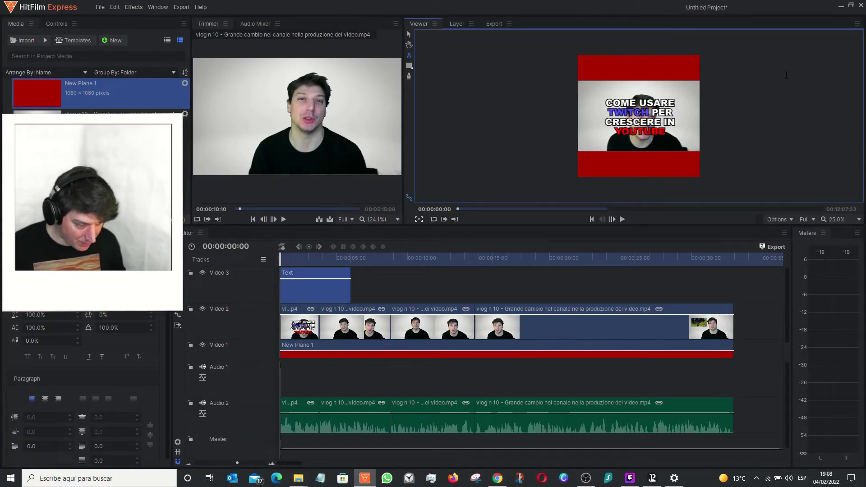
type(" USARE TWITCH")
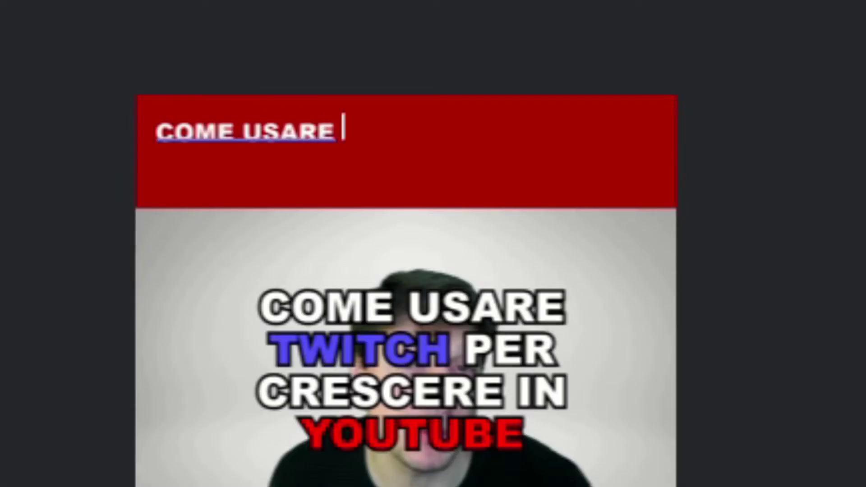
- Add "PER CRESCERE IN YOUTUBE" as the second line of the title
key("Return")
type("PER CRESCERE IN")
key("Return")
type("YOUTUBE")
key("BackSpace")
key("BackSpace")
key("BackSpace")
key("BackSpace")
key("BackSpace")
key("BackSpace")
key("BackSpace")
key("BackSpace")
type("YOUTUBE")
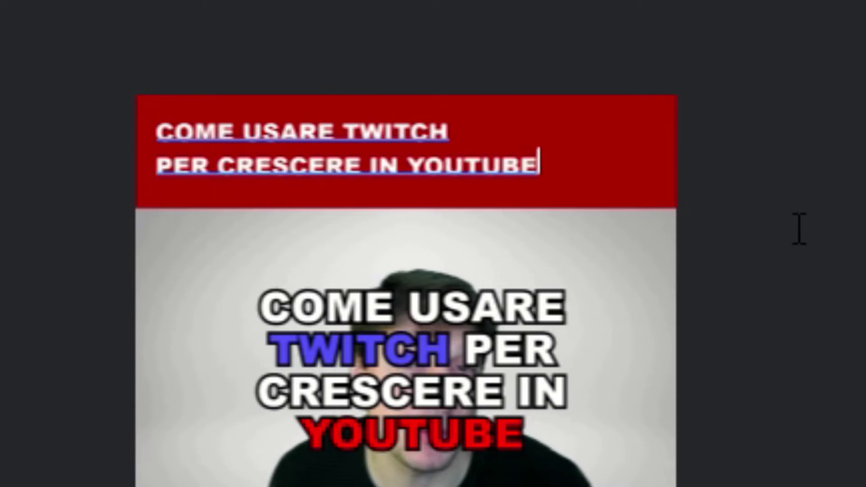
- Enlarge the title text to size 65 and centre it within the upper red band
left_click_drag(404, 178, 9, 129)
key("Escape")
left_click_drag(261, 164, 505, 199)
key("s")
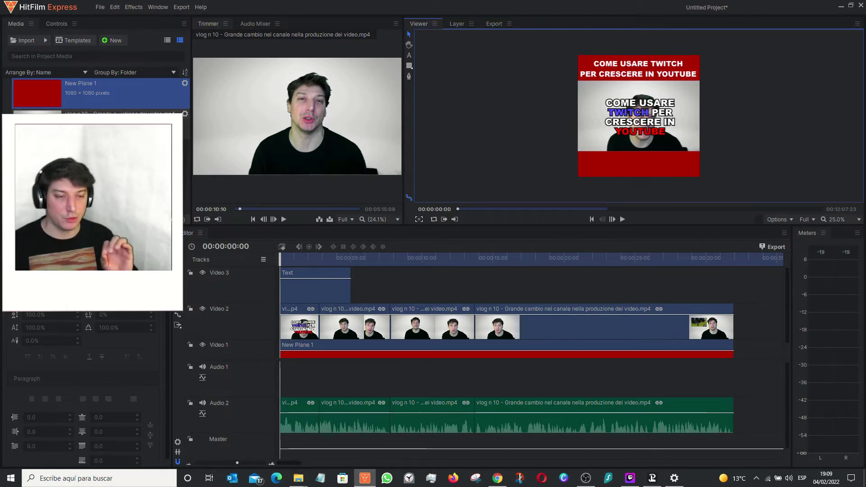
- Create a new 1080 × 1080 blue plane named "Barra tempo"
left_click(105, 42)
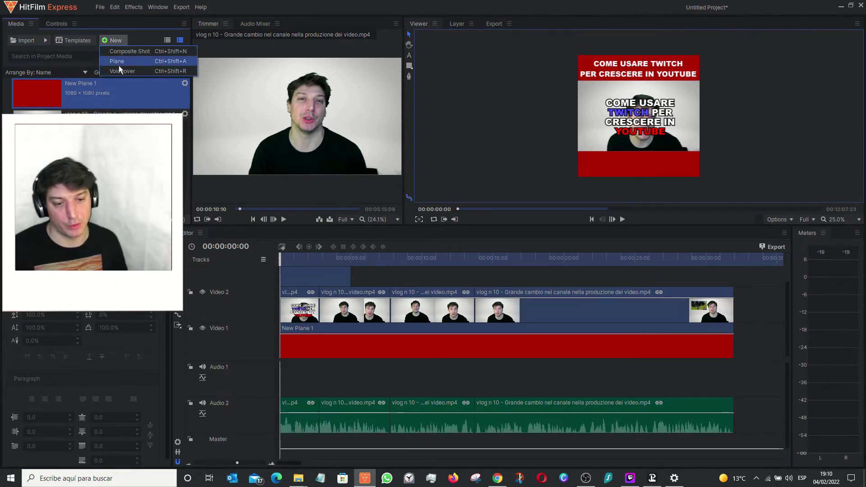
left_click(118, 66)
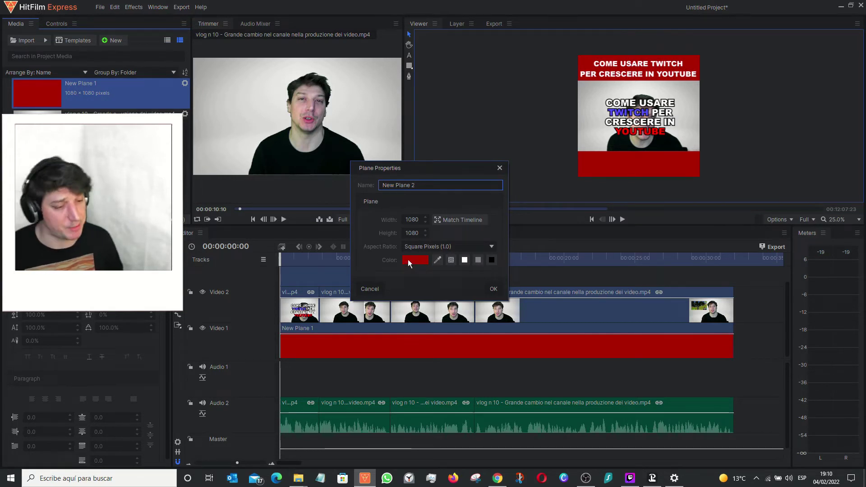
left_click(408, 260)
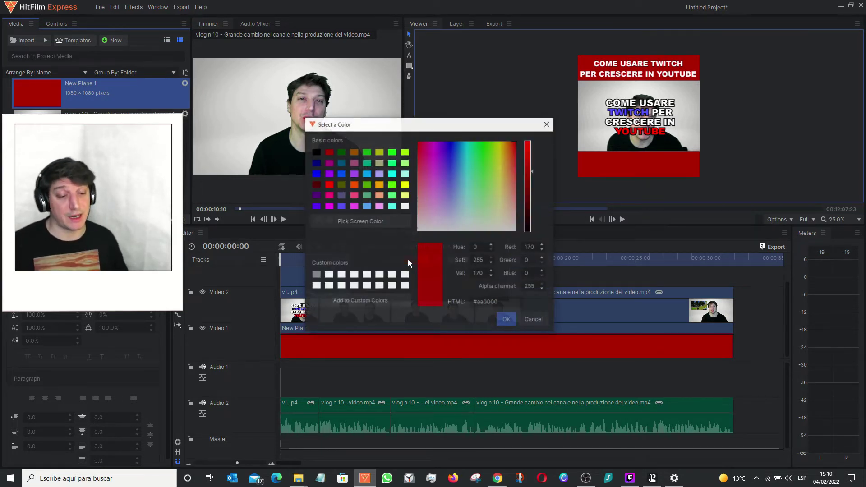
double_click(316, 174)
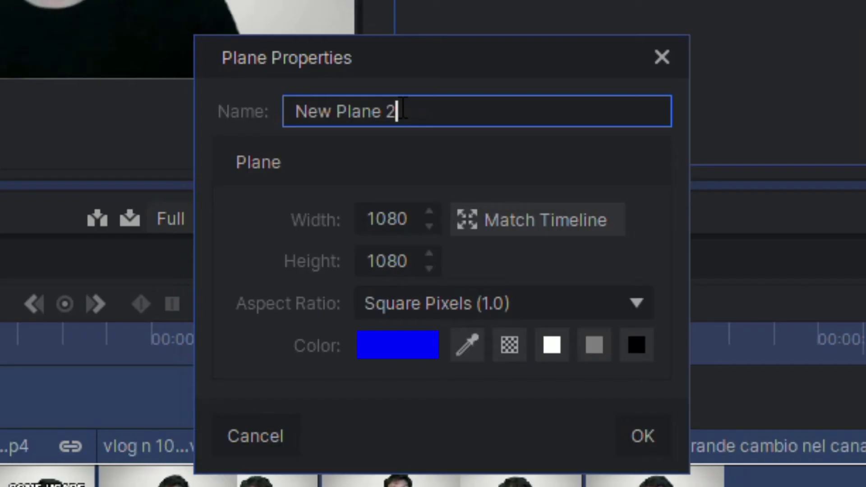
triple_click(403, 110)
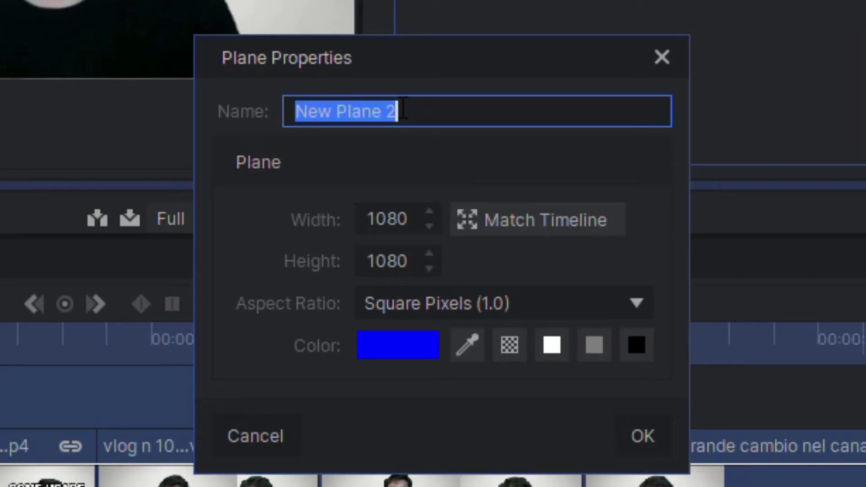
type("Barra temo")
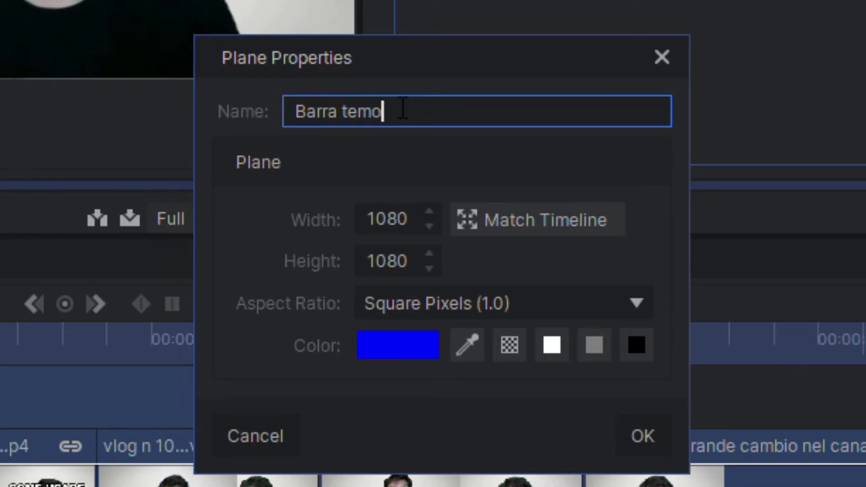
key("BackSpace")
type("po")
key("Return")
- Place the Barra tempo plane on a track above the title and flatten it into a thin bar spanning the frame's width
left_click_drag(37, 93, 289, 282)
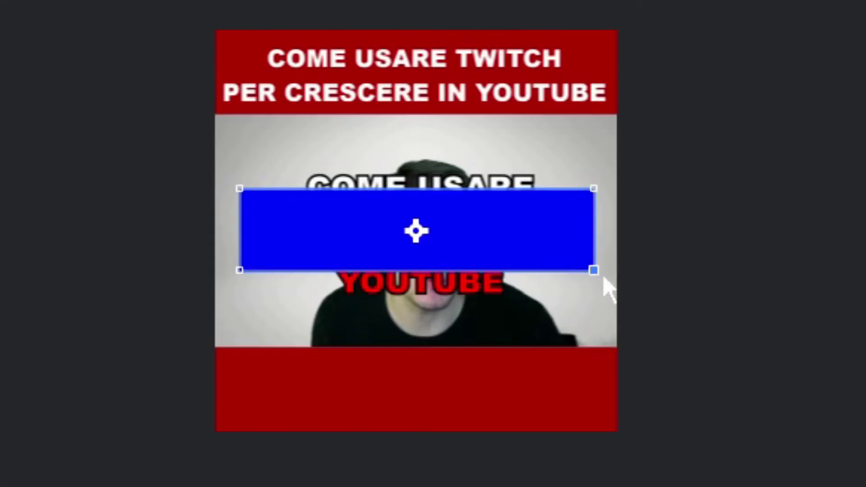
left_click_drag(605, 285, 625, 236)
- Move the blue bar to the lower edge of the vlog clip and extend its duration to the end of the edited video
left_click_drag(415, 180, 437, 270)
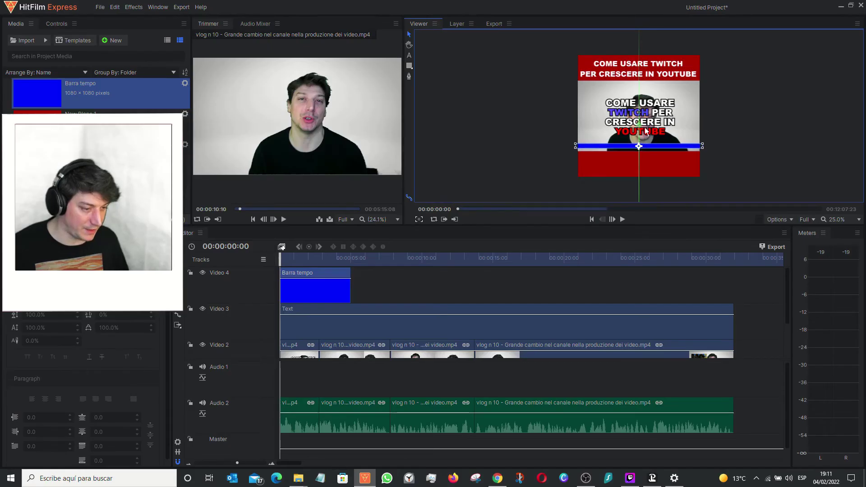
left_click_drag(645, 128, 645, 129)
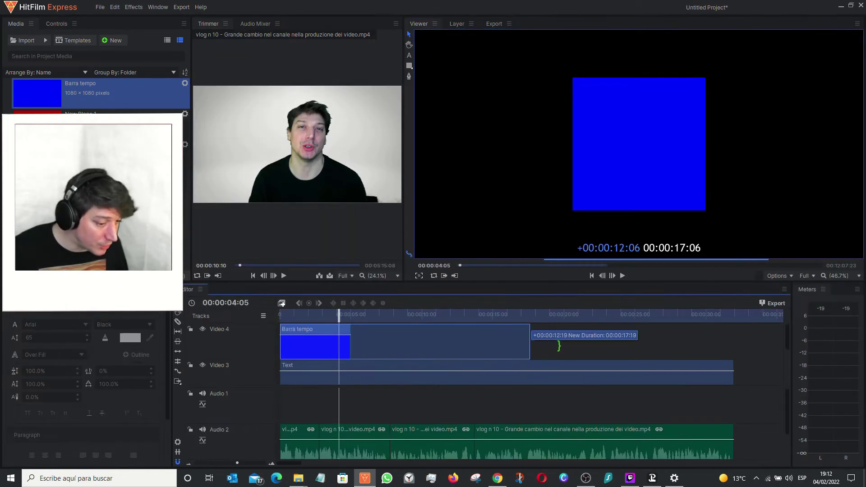
left_click_drag(559, 346, 734, 334)
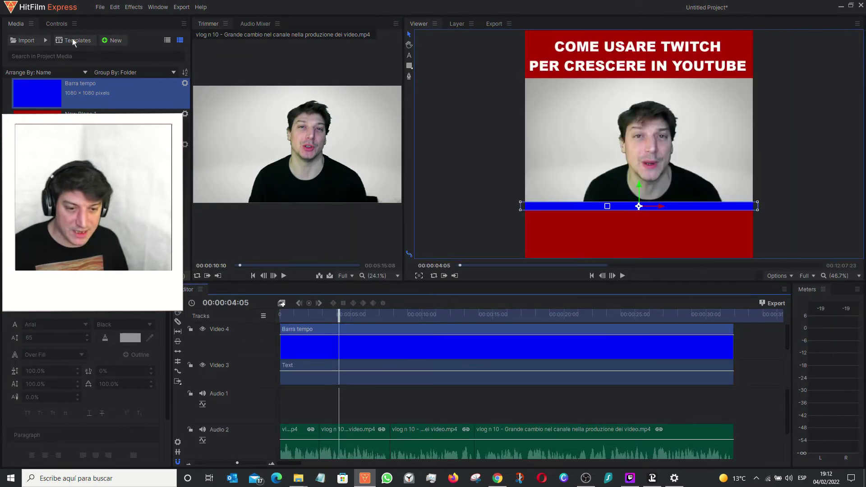
- Keyframe the blue bar's position so it slides from outside the frame at 00:00:00:00 to full width at 00:00:31:27, then preview it
left_click(59, 23)
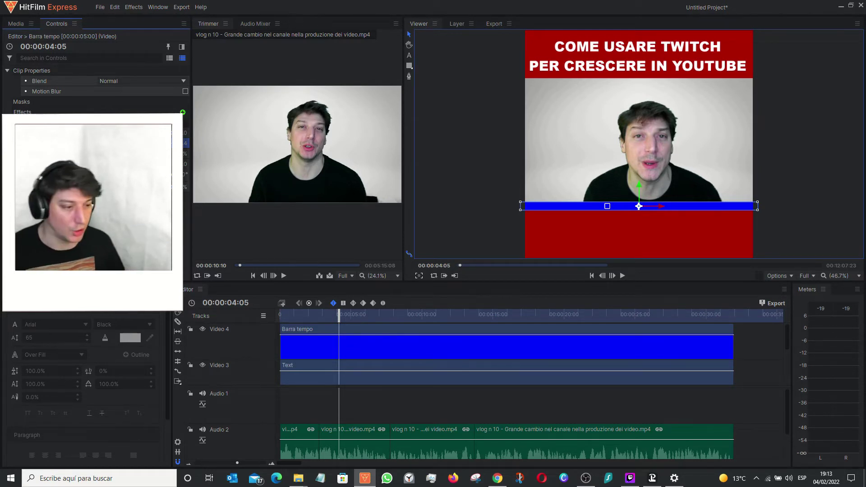
key("space")
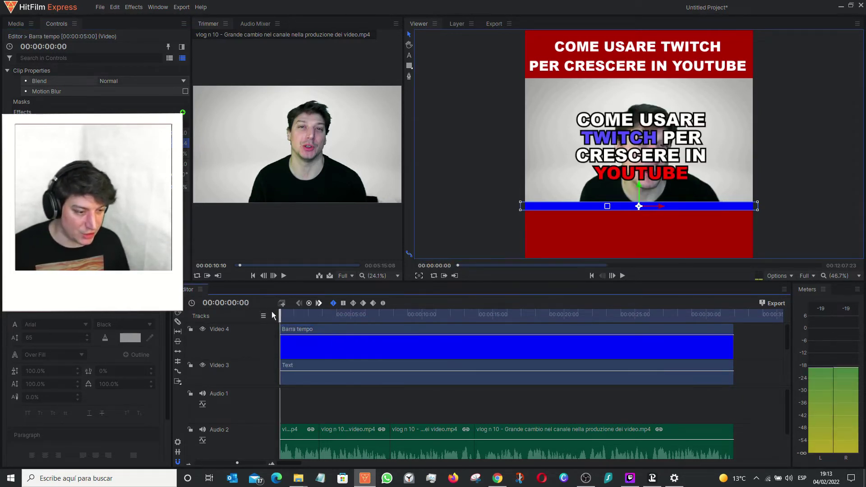
left_click(721, 314)
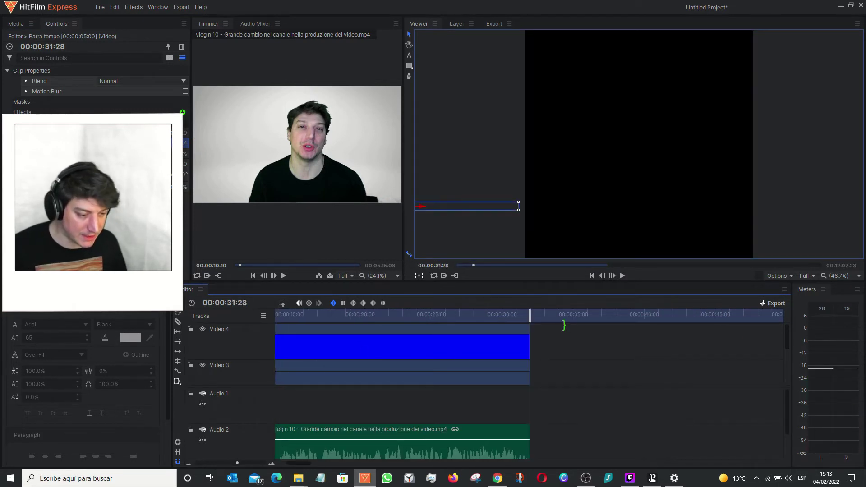
key("Left")
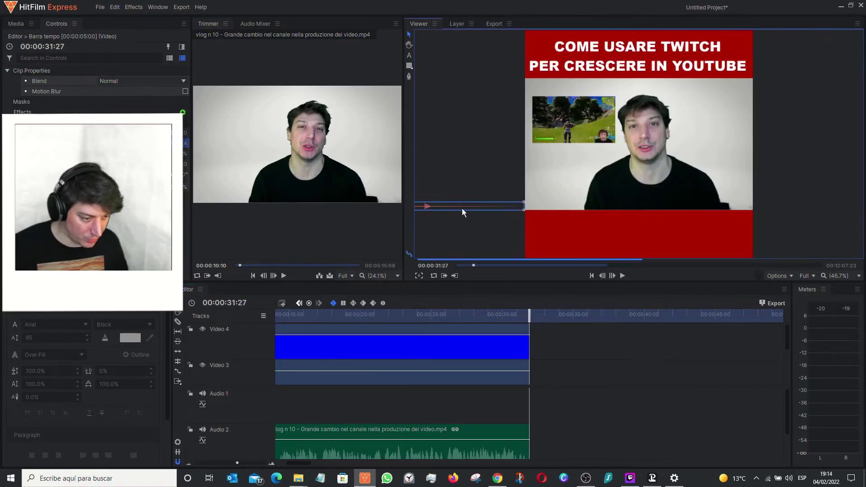
left_click_drag(575, 217, 662, 231)
key("Home")
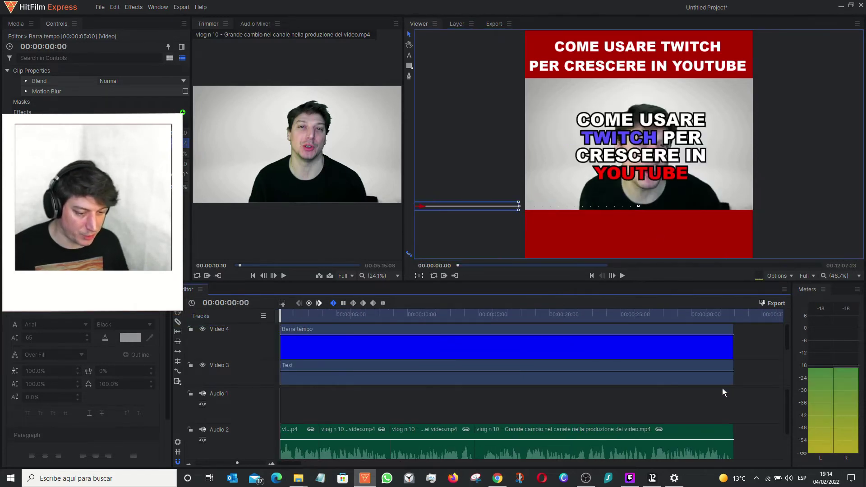
key("space")
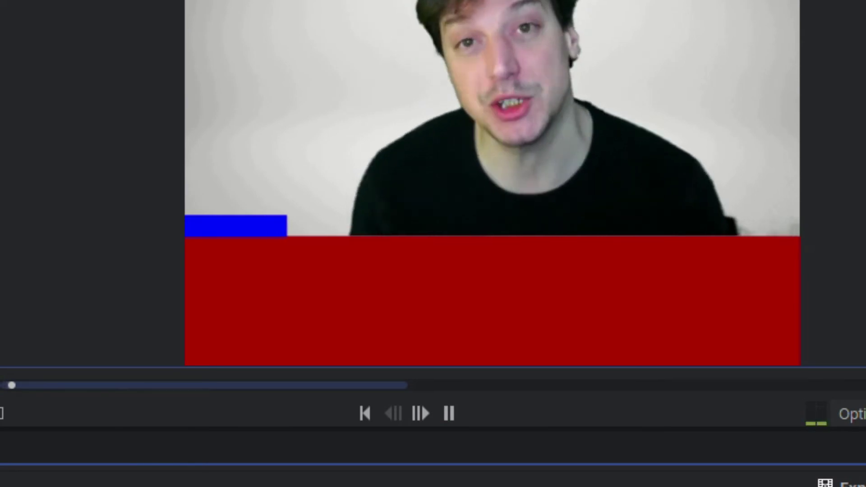
key("space")
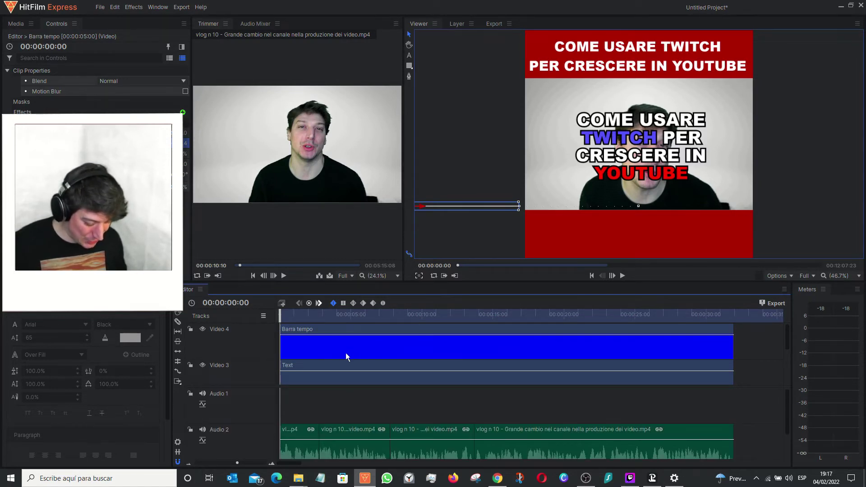
- Insert an empty video track above the Barra tempo track
left_click_drag(345, 352, 428, 309)
scroll(711, 331, "down", 1)
scroll(711, 331, "up", 1)
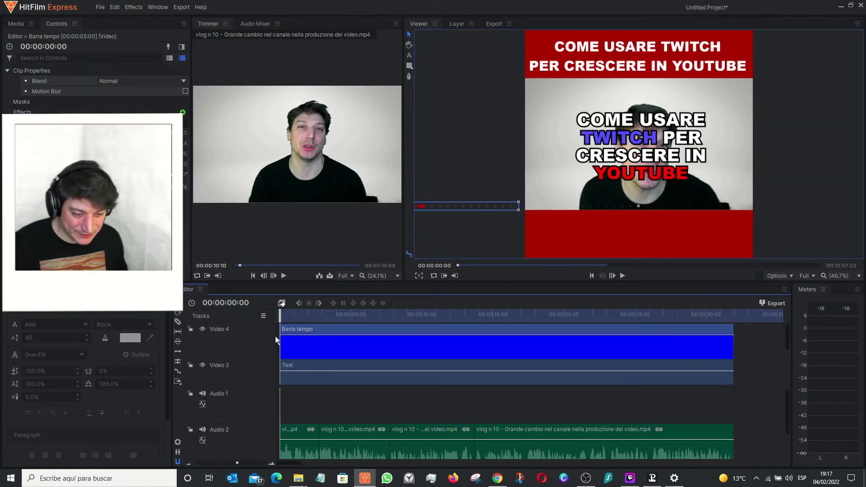
right_click(236, 328)
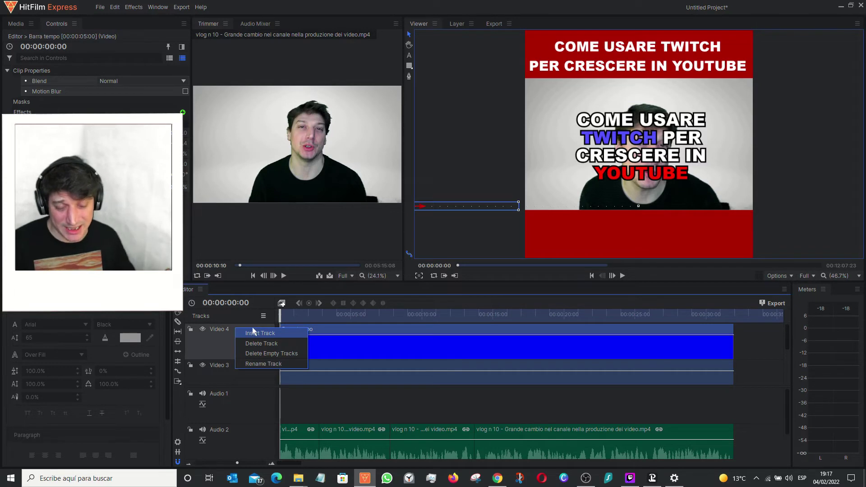
left_click(270, 333)
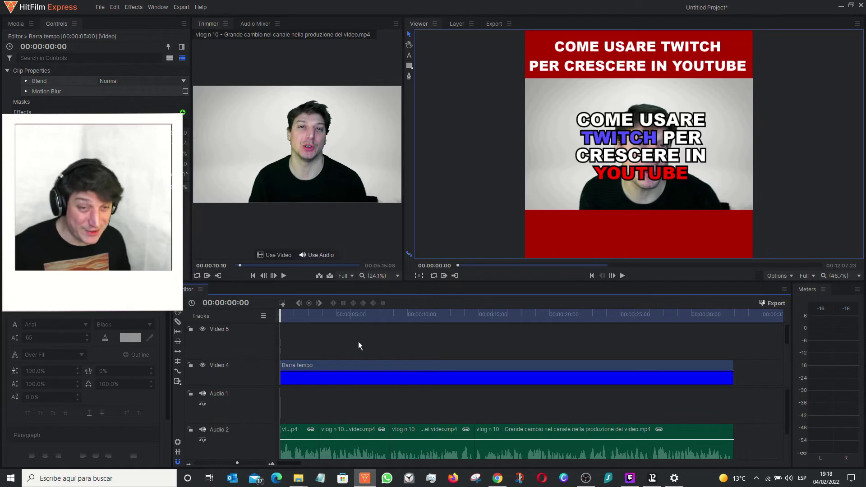
- Play to 00:00:05:06, draw a text box across the lower red band, and start the caption with "La mi"
key("space")
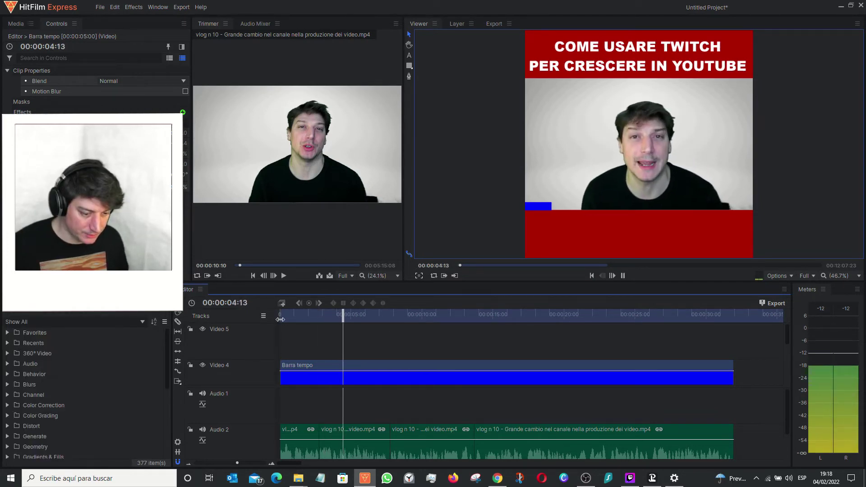
key("space")
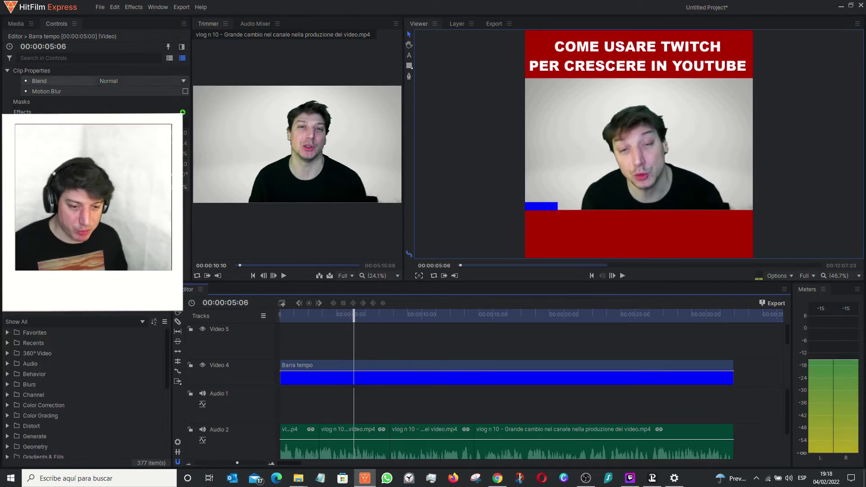
left_click(410, 55)
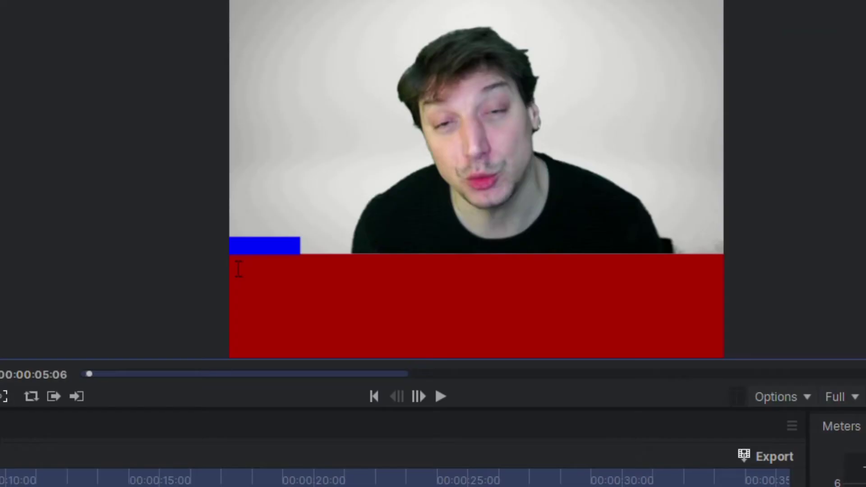
left_click_drag(239, 270, 705, 348)
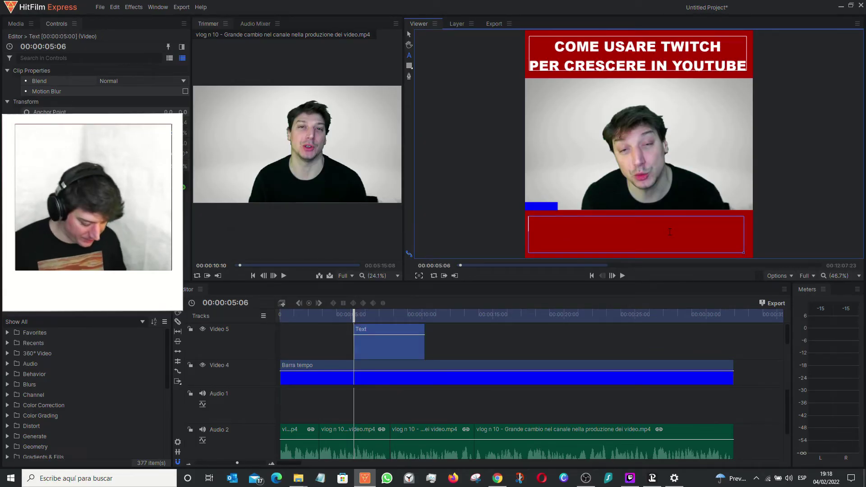
type("La mi")
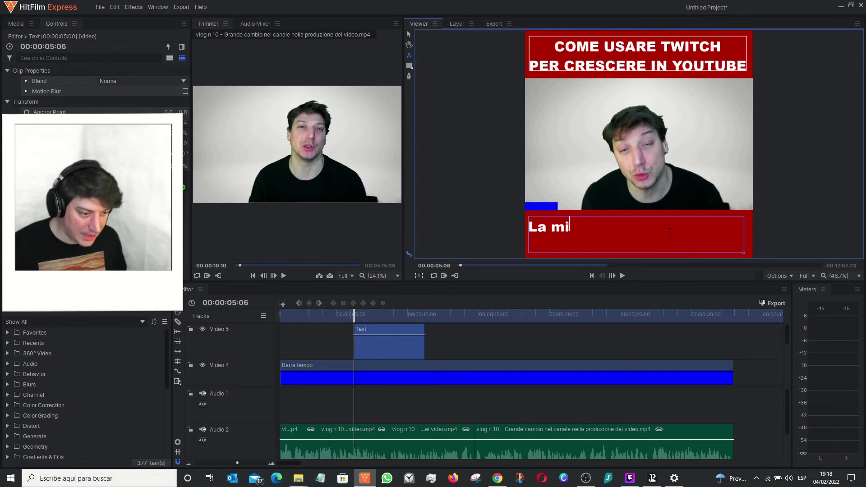
- Reduce the caption's font size to about 37 and centre its paragraph alignment
key("ctrl+a")
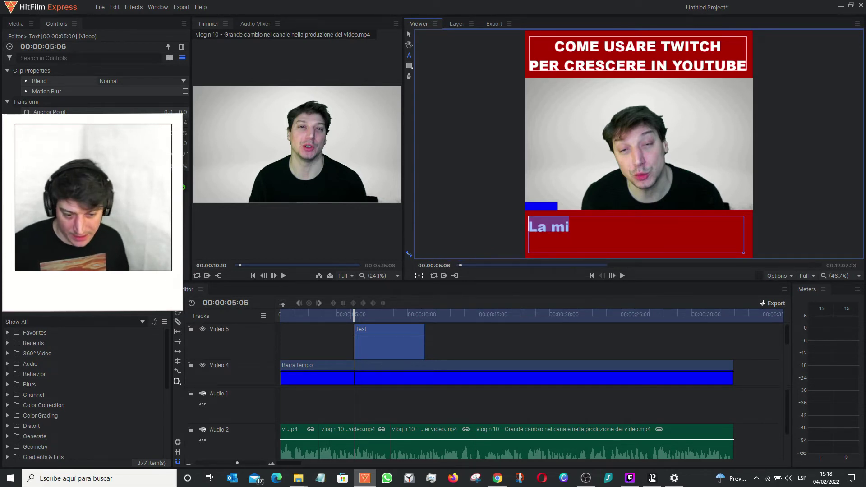
double_click(45, 338)
type("37")
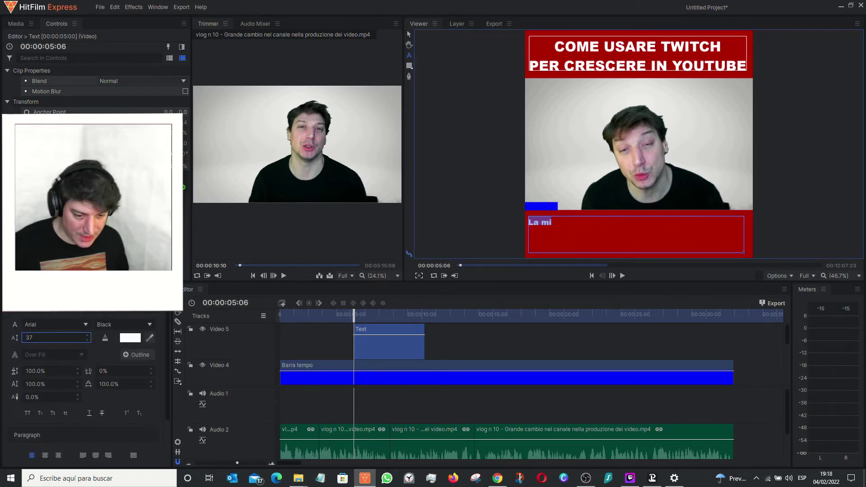
key("Up")
scroll(49, 447, "down", 1)
left_click(46, 429)
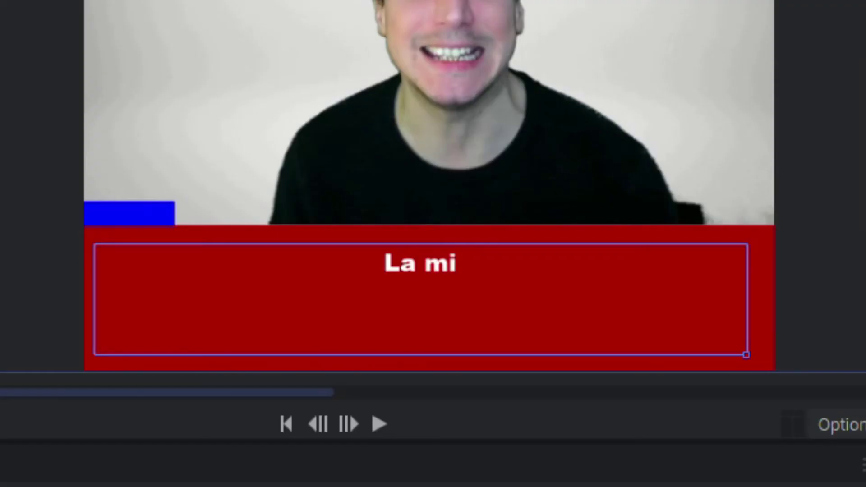
- Complete the caption text to read "La mia idea è appunto quella di..."
type("a ")
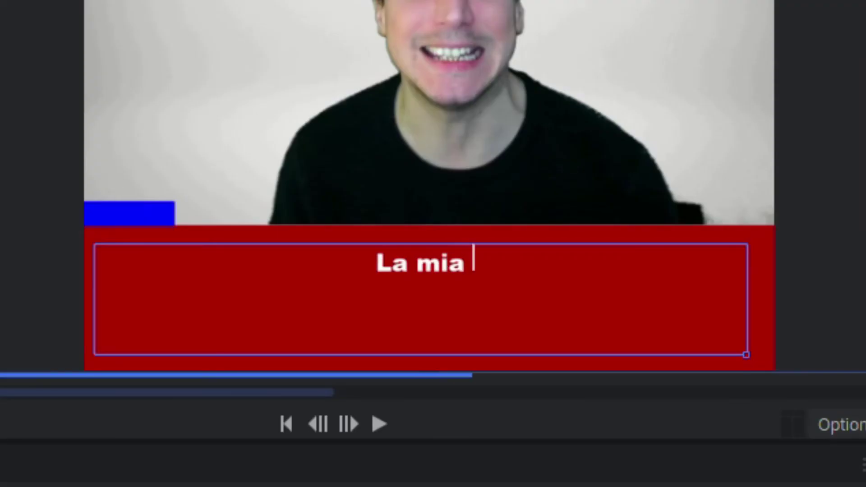
type("idea è ap")
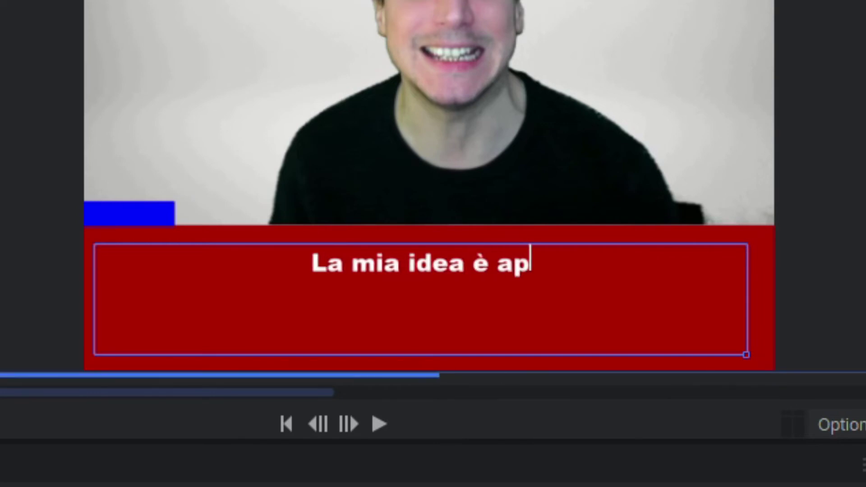
type("punto quella di")
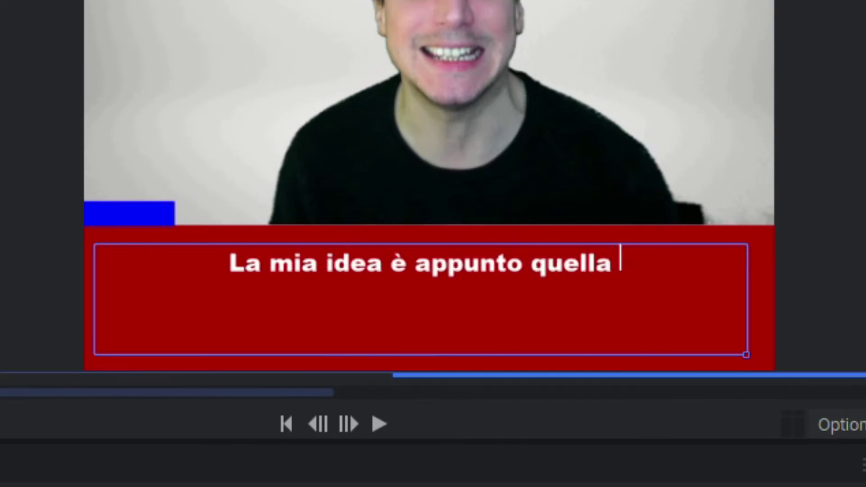
type("...")
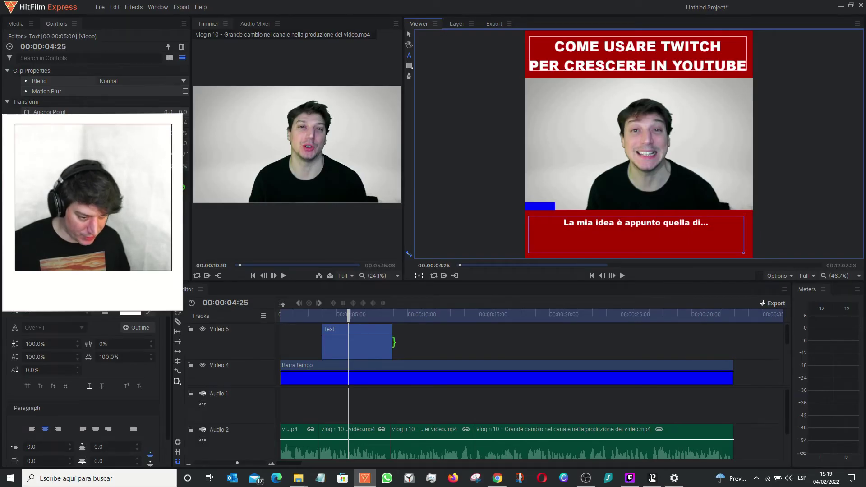
- Trim the caption clip to end at 00:00:04:25, paste a copy directly after it, and play to check the next phrase
left_click_drag(393, 342, 348, 342)
key("ctrl+c")
key("ctrl+v")
key("space")
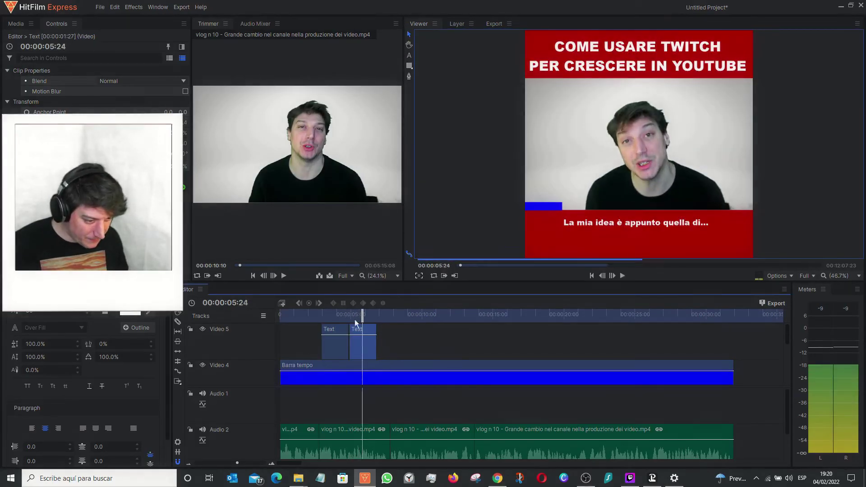